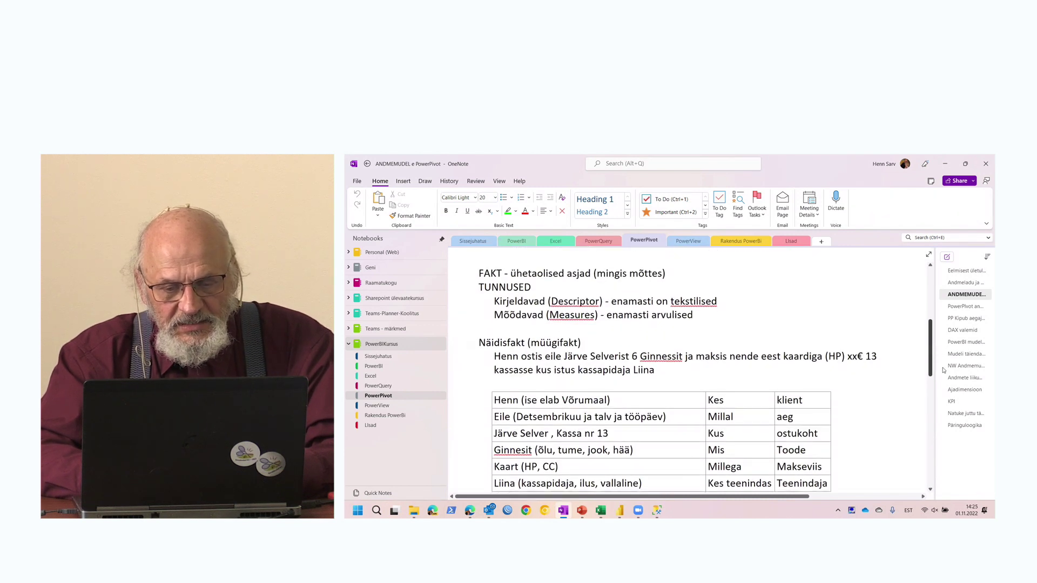
# Step: Review the ANDMEMUDEL e PowerPivot notes and open the PowerPivot andmemudel page
pyautogui.scroll(-2, 954, 441)
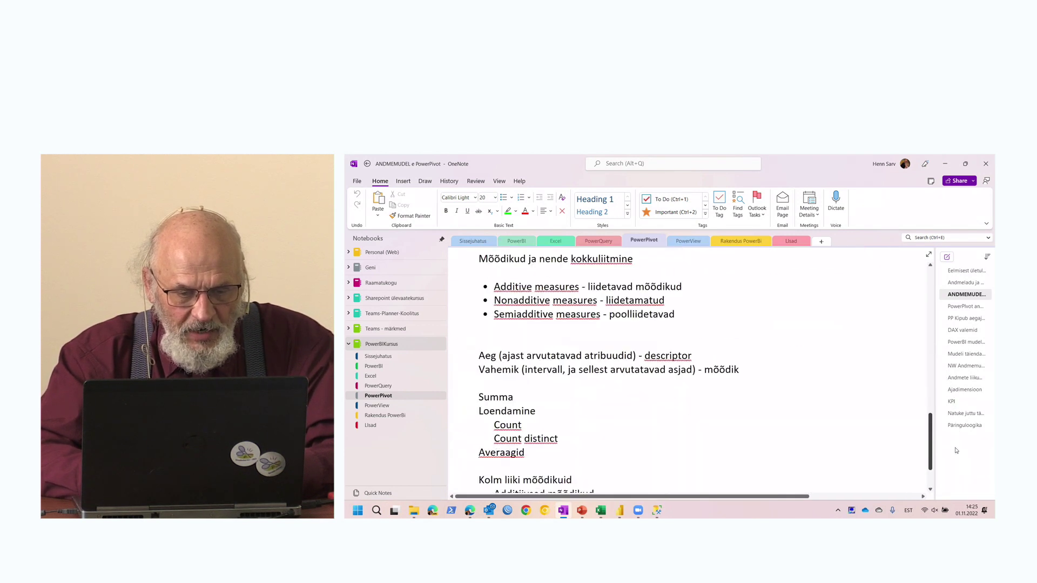
pyautogui.scroll(10, 942, 258)
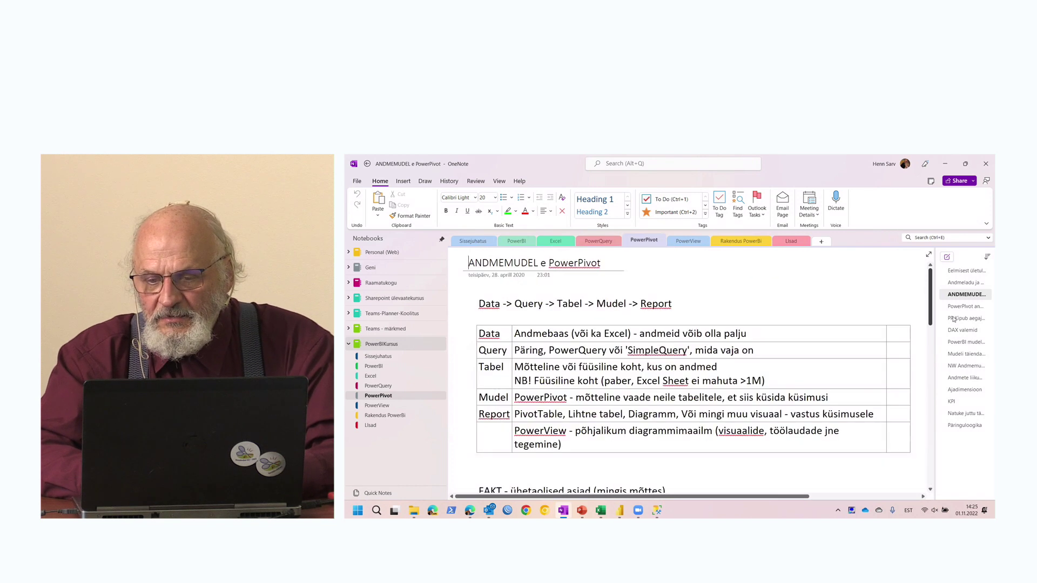
pyautogui.click(975, 307)
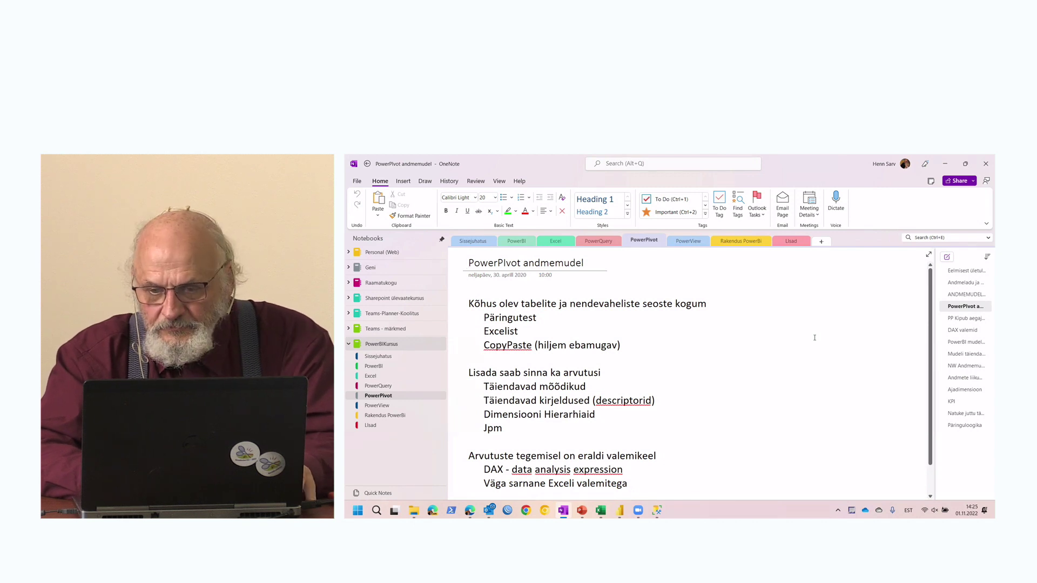
# Step: Switch from the notes to the Vihik7 workbook in Excel
pyautogui.hotkey('alt', 'Tab')
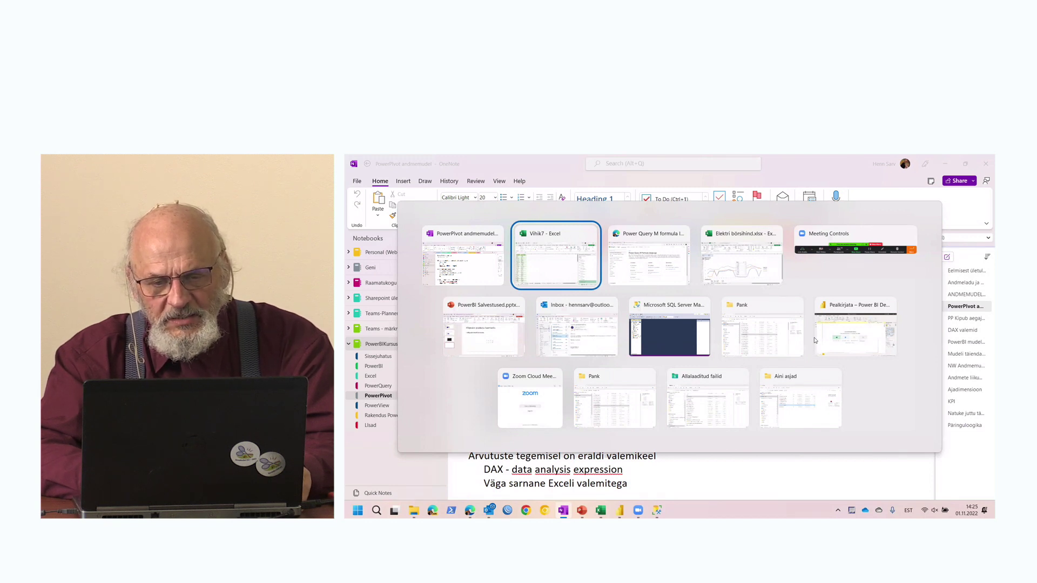
pyautogui.hotkey('alt', 'Tab')
pyautogui.hotkey('alt', 'Tab')
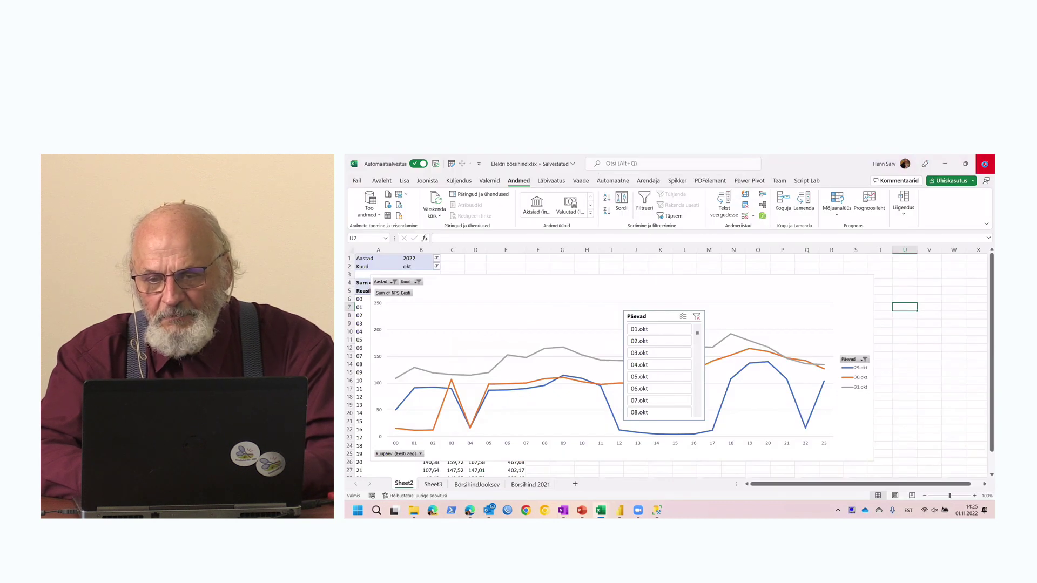
pyautogui.hotkey('alt', 'Tab')
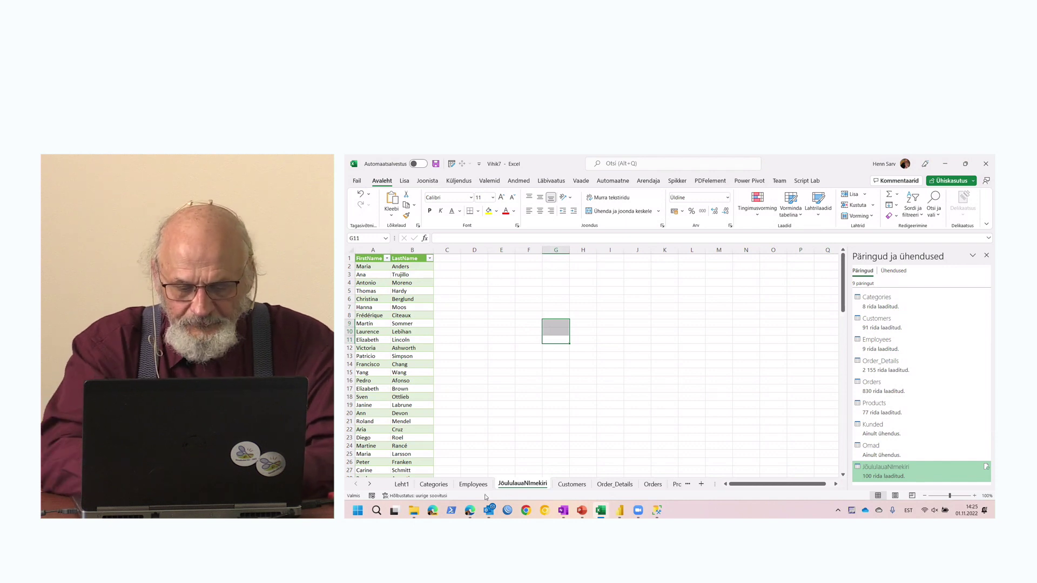
# Step: Check which PivotTable sources and data queries are available in a new blank workbook
pyautogui.hotkey('ctrl', 'n')
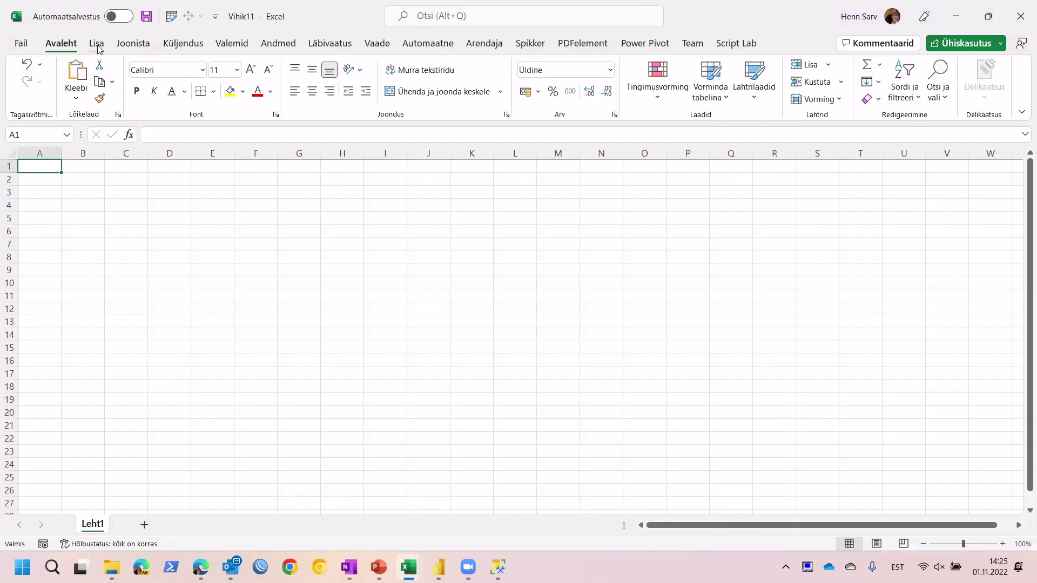
pyautogui.click(96, 45)
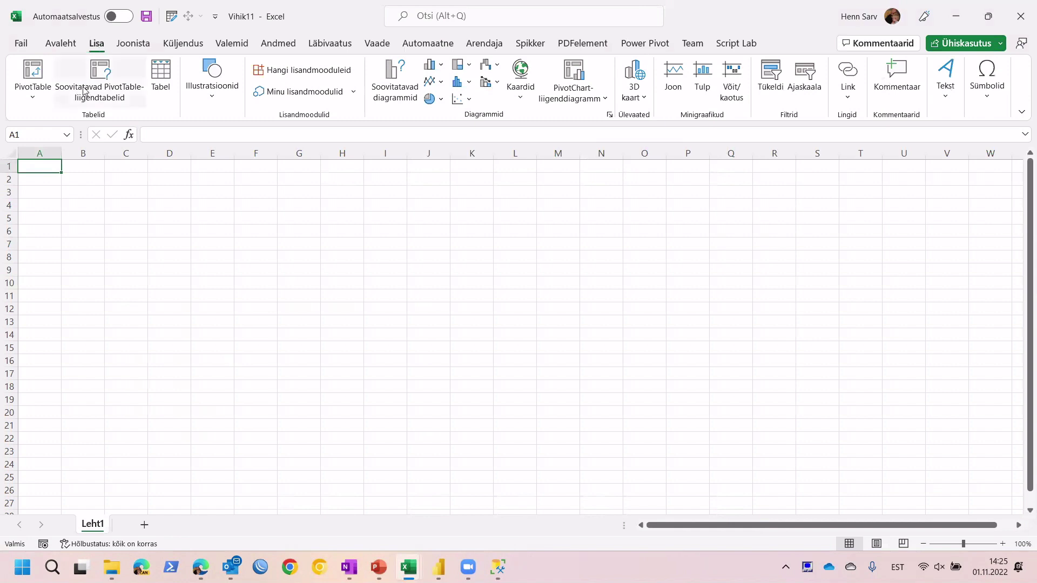
pyautogui.click(38, 72)
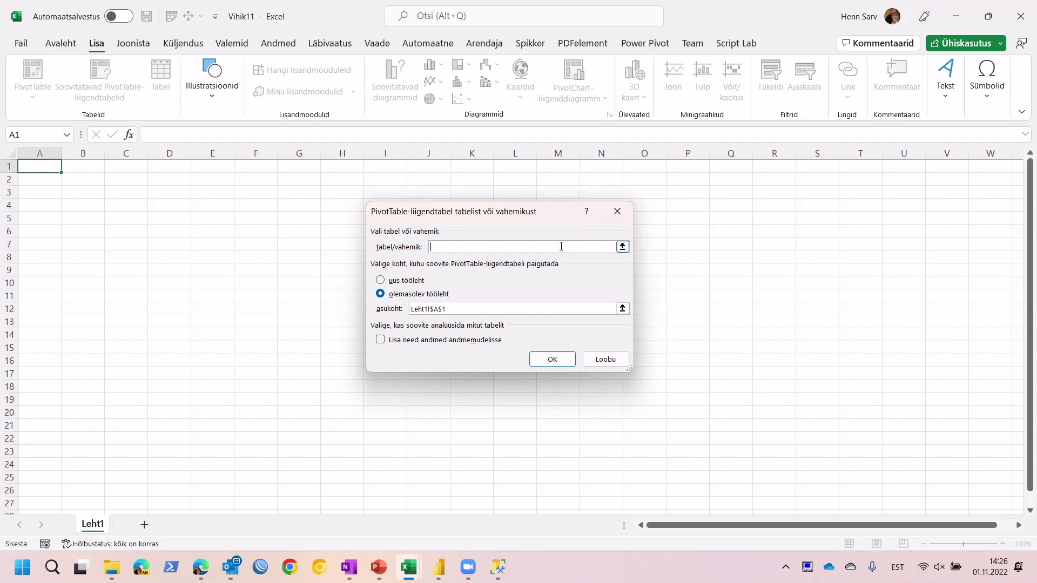
pyautogui.click(605, 359)
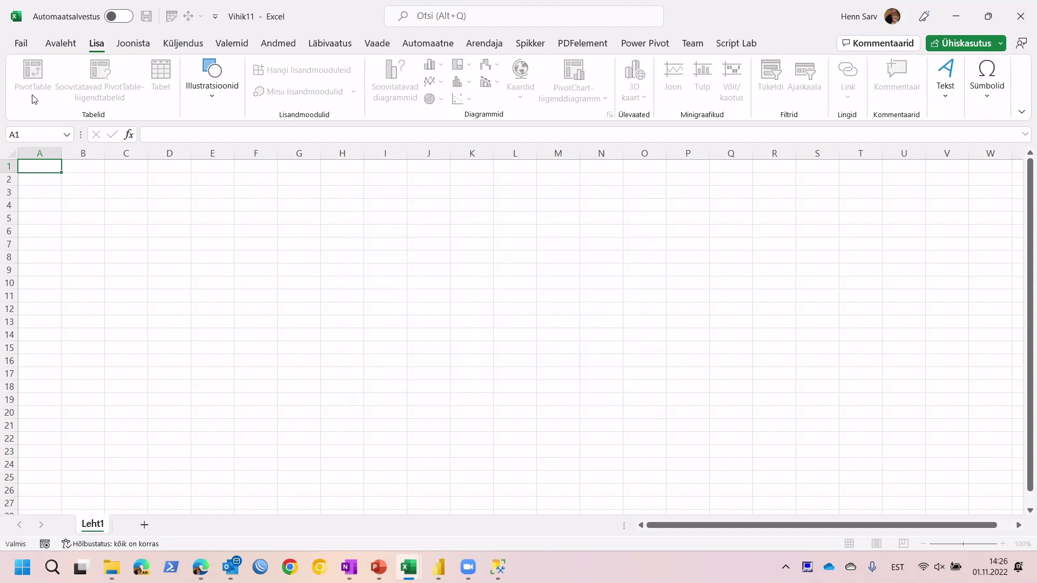
pyautogui.click(33, 101)
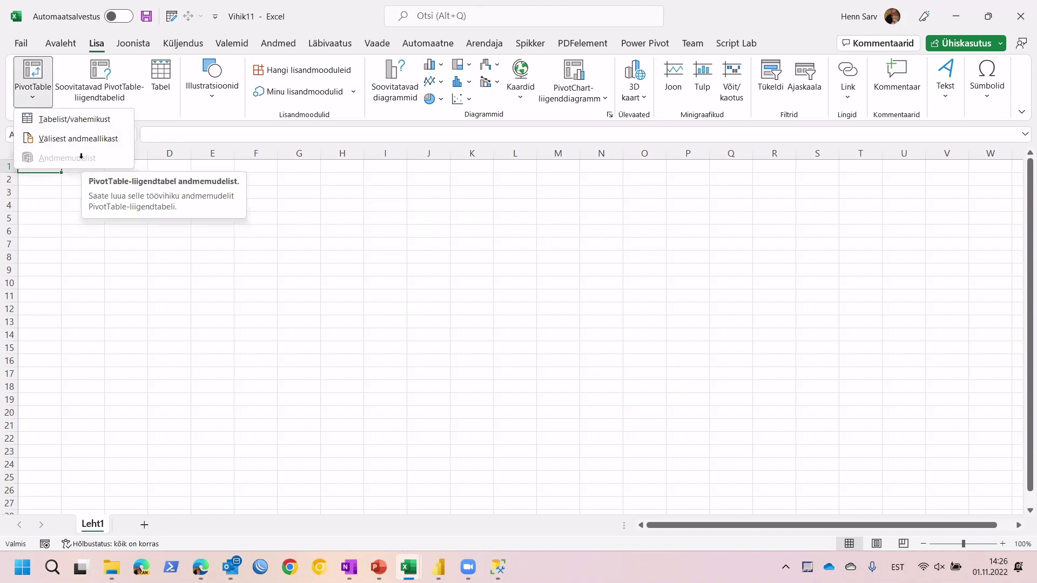
pyautogui.press('Escape')
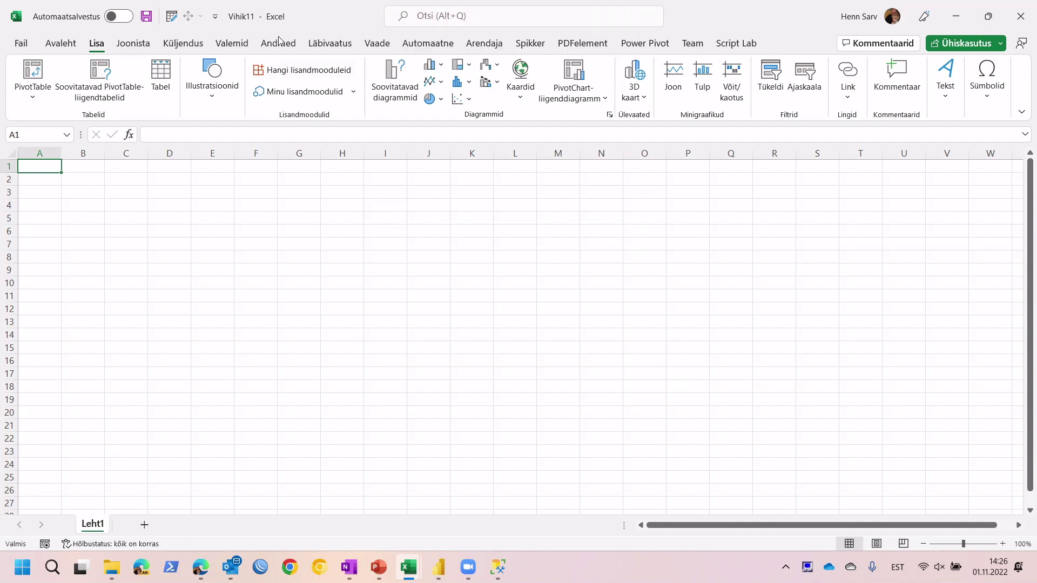
pyautogui.click(286, 51)
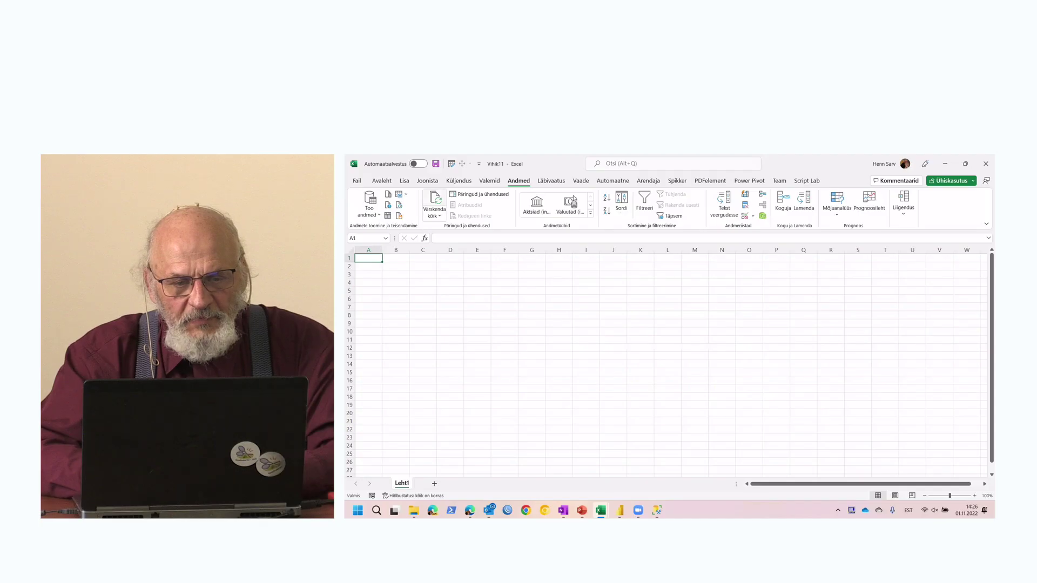
pyautogui.click(495, 197)
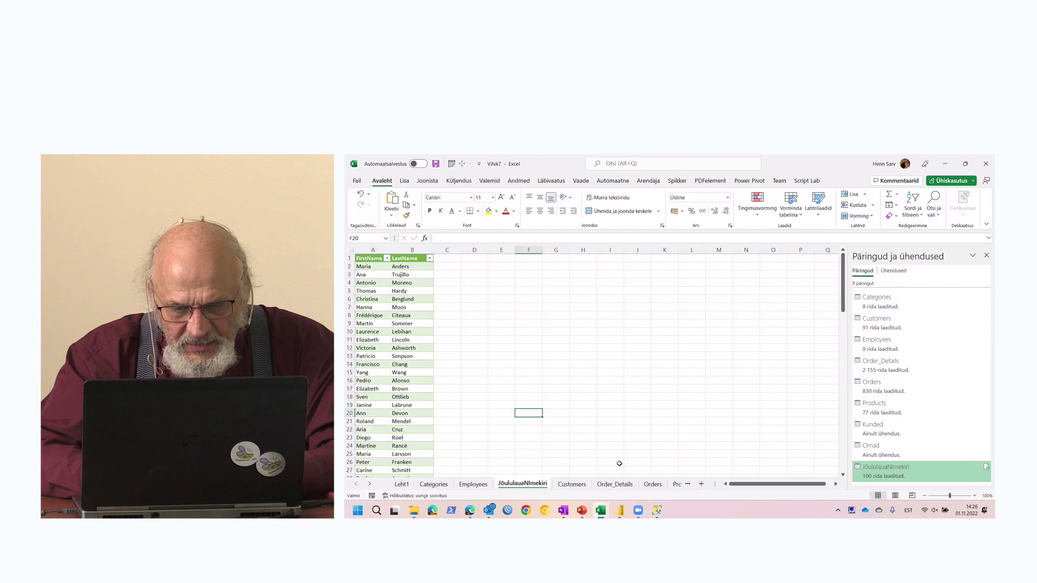
# Step: Insert a PivotTable from the data model at cell A1 of a new worksheet in the Vihik7 workbook
pyautogui.click(702, 484)
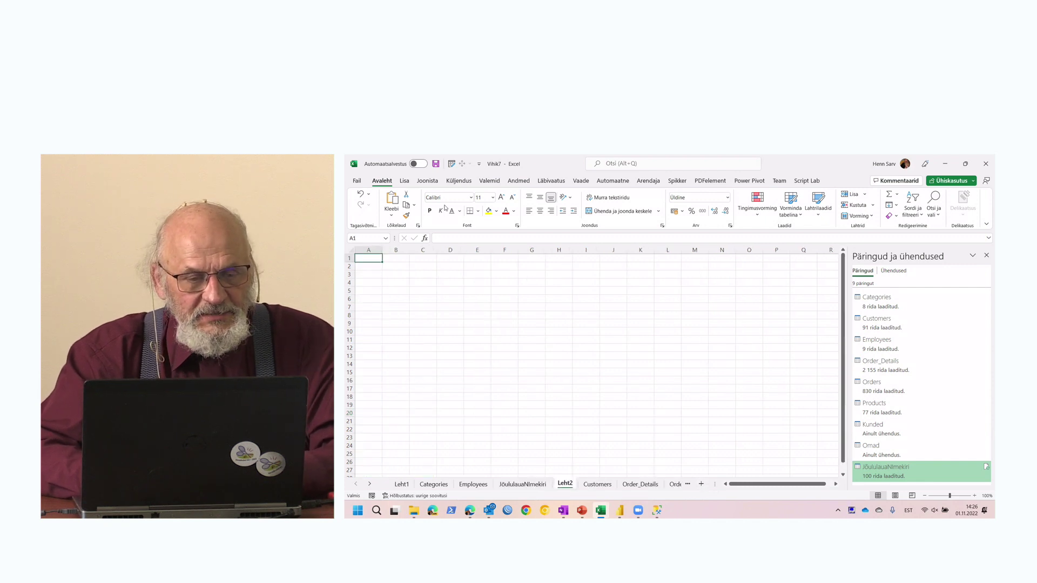
pyautogui.click(404, 181)
pyautogui.click(362, 214)
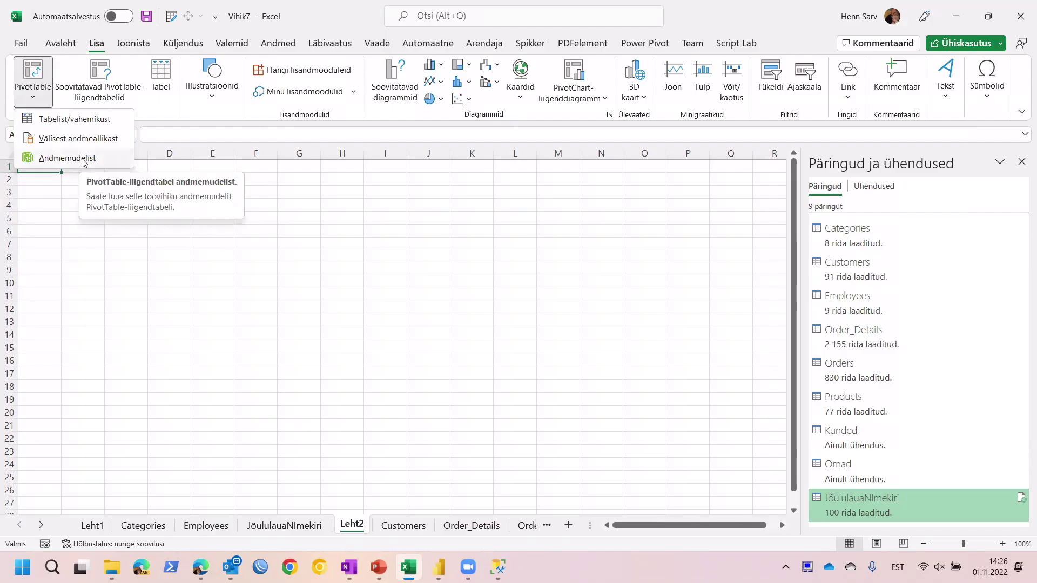
pyautogui.click(83, 159)
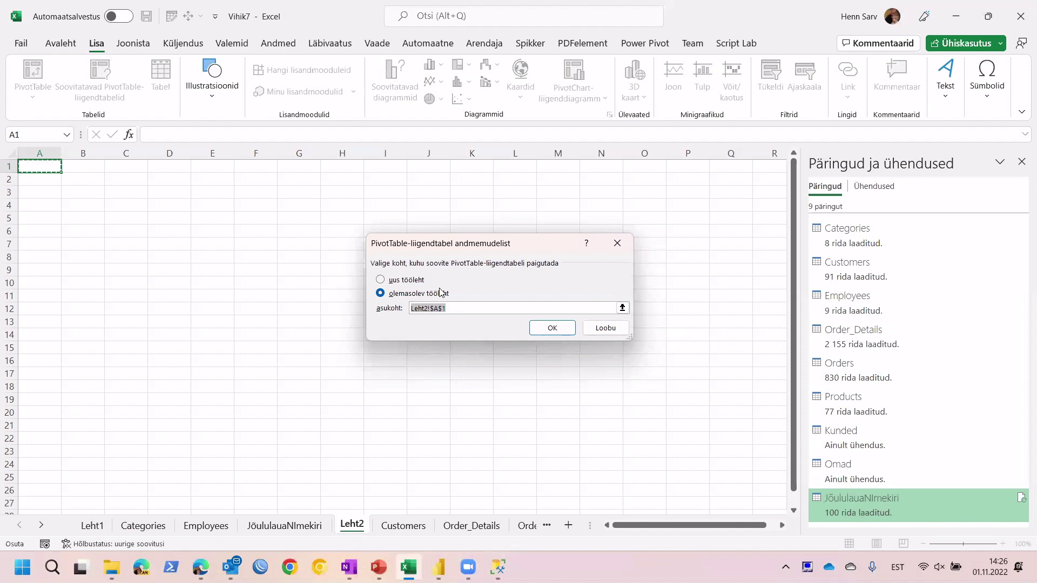
pyautogui.click(557, 331)
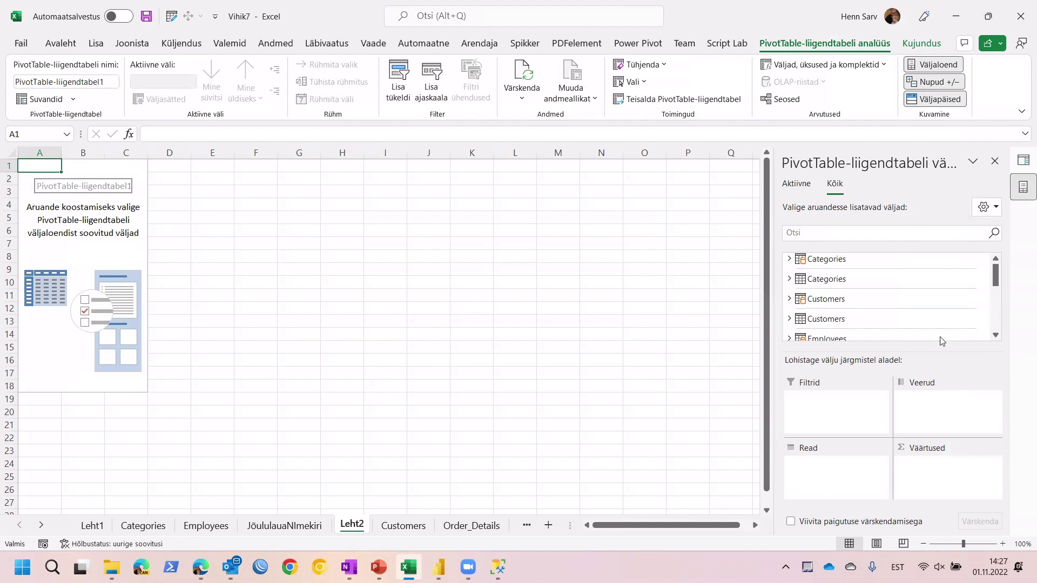
# Step: Enlarge the PivotTable field list and add CategoryName from the first Categories table as the row field
pyautogui.moveTo(933, 347); pyautogui.dragTo(944, 440)
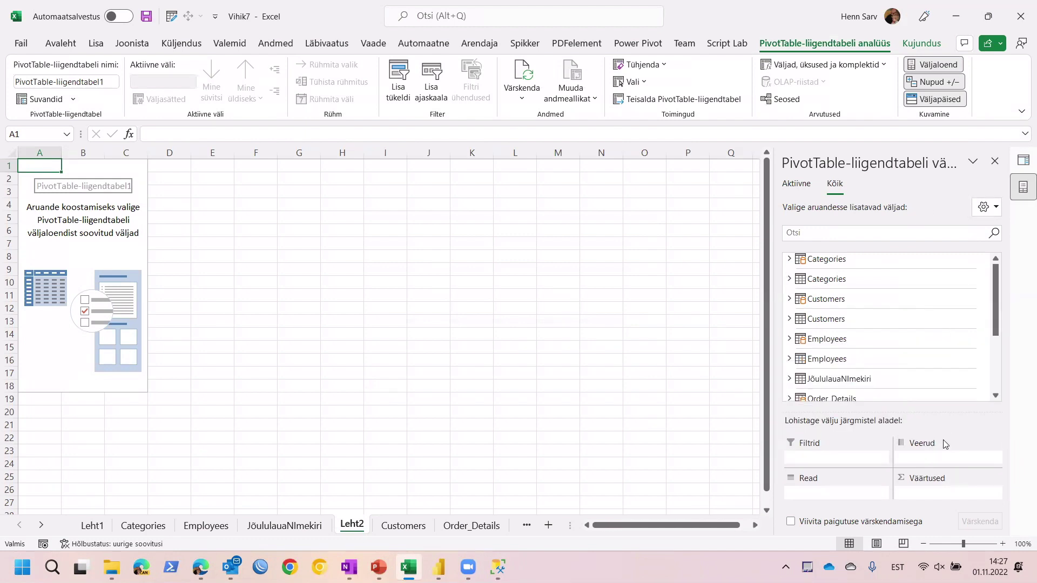
pyautogui.click(790, 260)
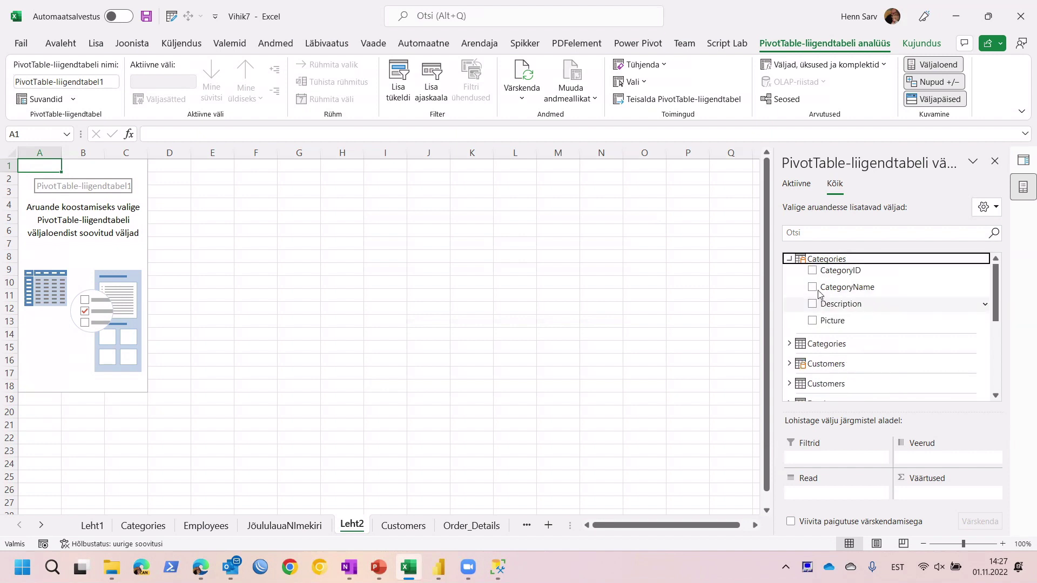
pyautogui.click(950, 293)
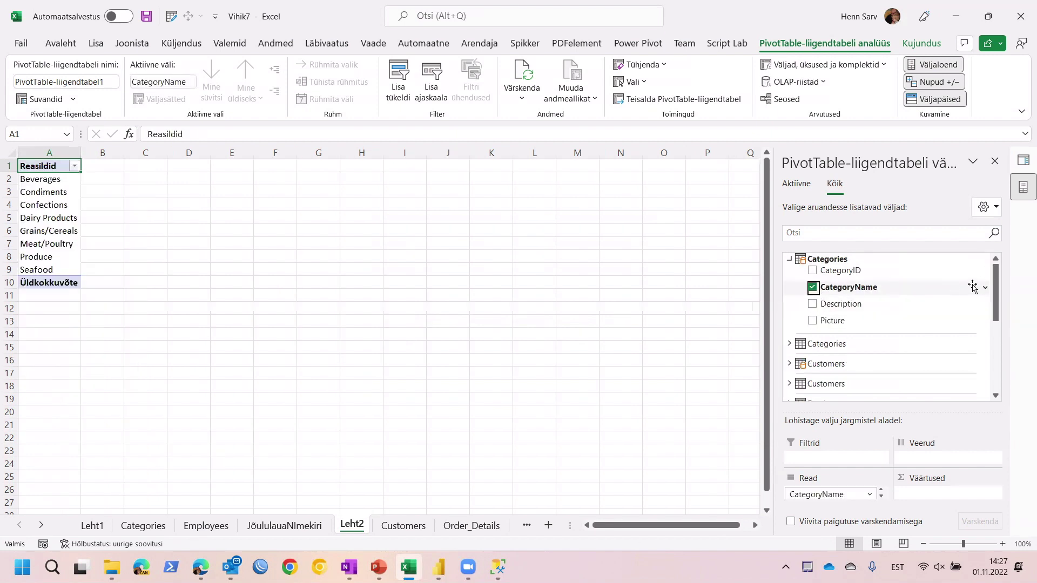
# Step: Add Quantity from the second Order_Details table to the PivotTable as a summed value
pyautogui.scroll(-5, 1012, 366)
pyautogui.scroll(-1, 886, 324)
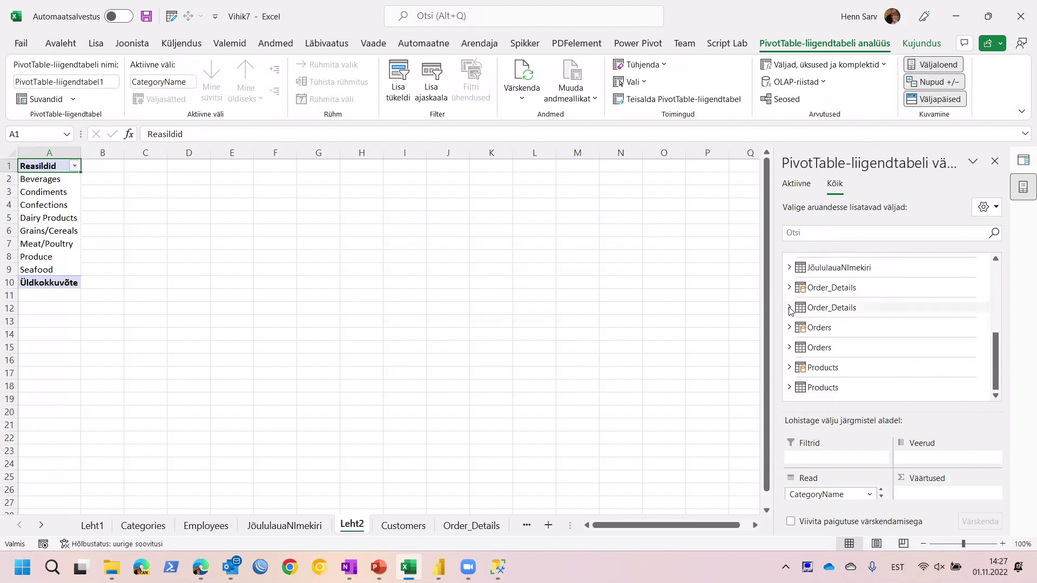
pyautogui.click(789, 308)
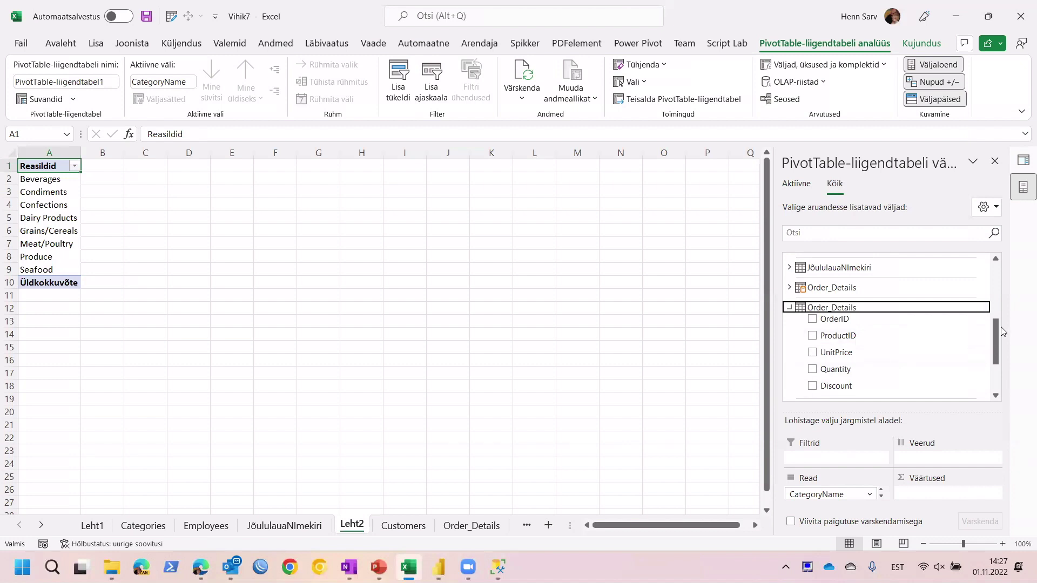
pyautogui.moveTo(997, 330); pyautogui.dragTo(997, 356)
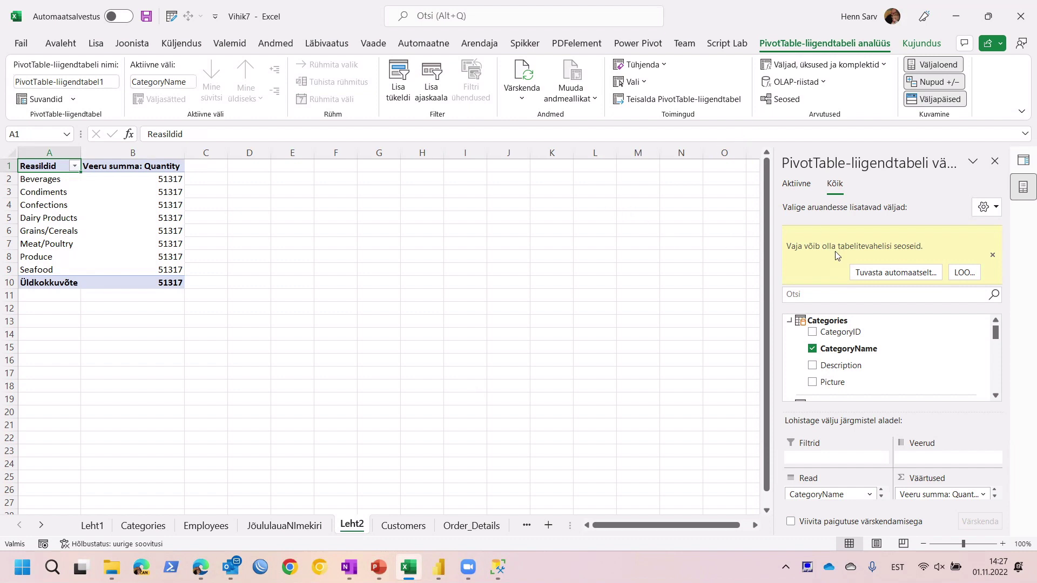
# Step: Auto-detect the relationships between the PivotTable's tables and close the detection dialog
pyautogui.click(882, 274)
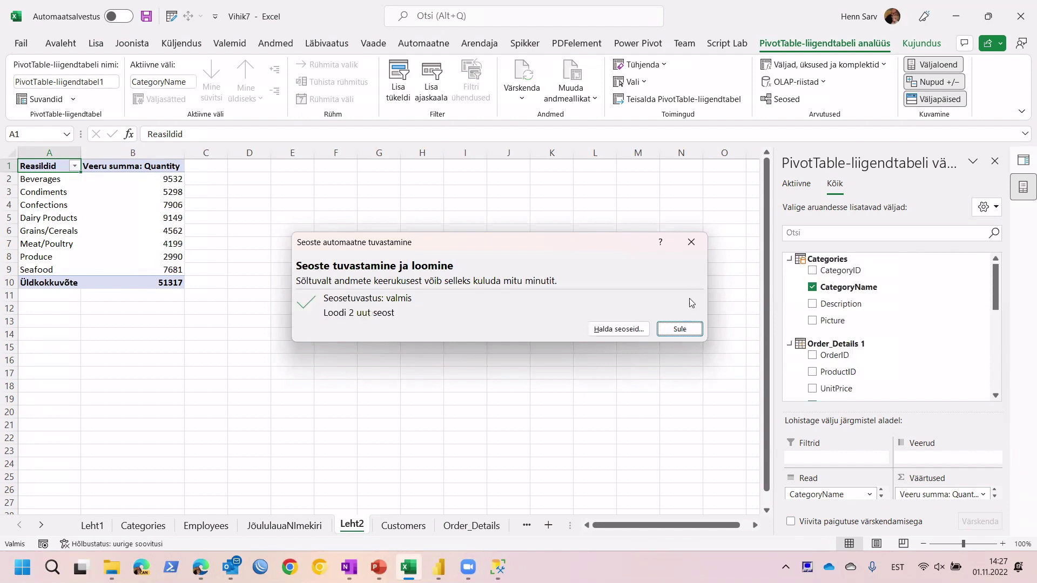
pyautogui.click(680, 330)
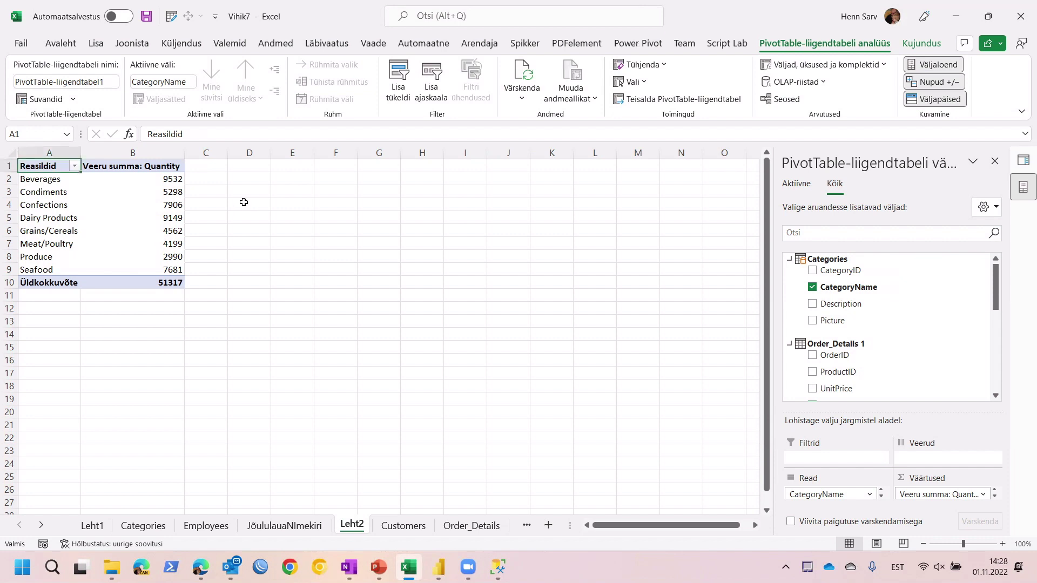
pyautogui.click(243, 202)
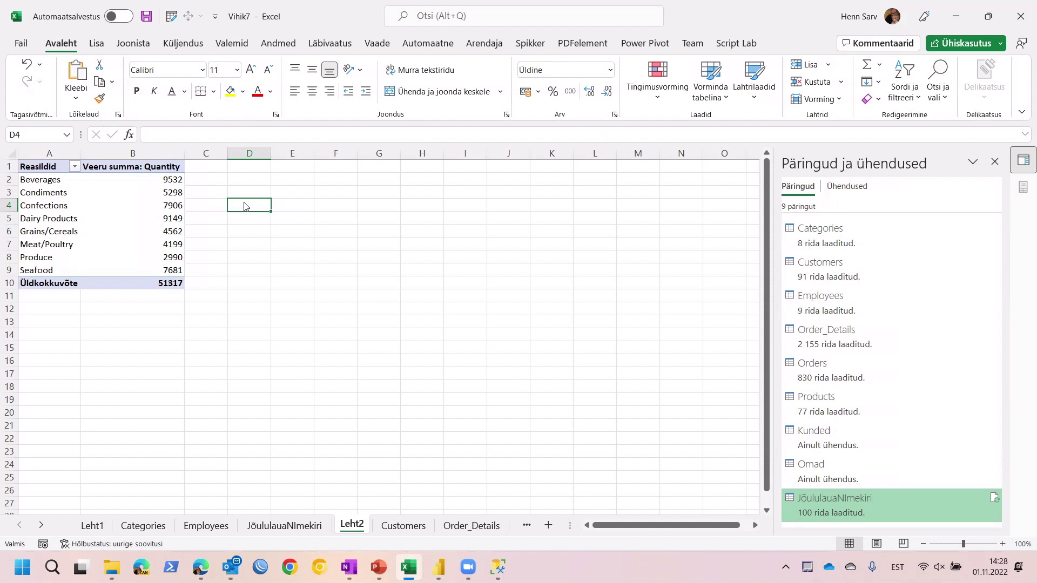
# Step: Open Save As for the workbook and browse to the PowerBI folder in the personal OneDrive
pyautogui.press('F12')
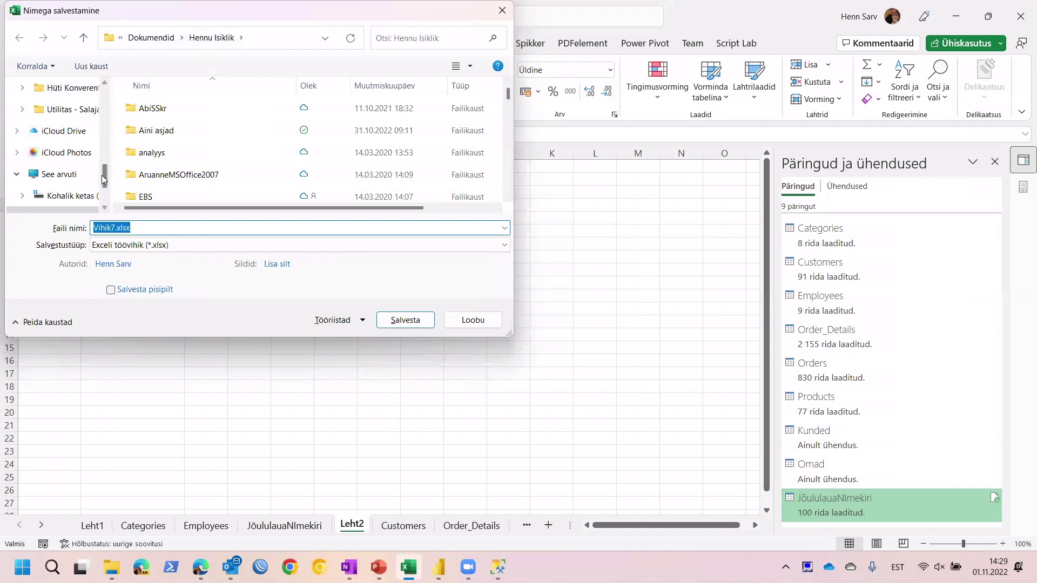
pyautogui.scroll(5, 105, 80)
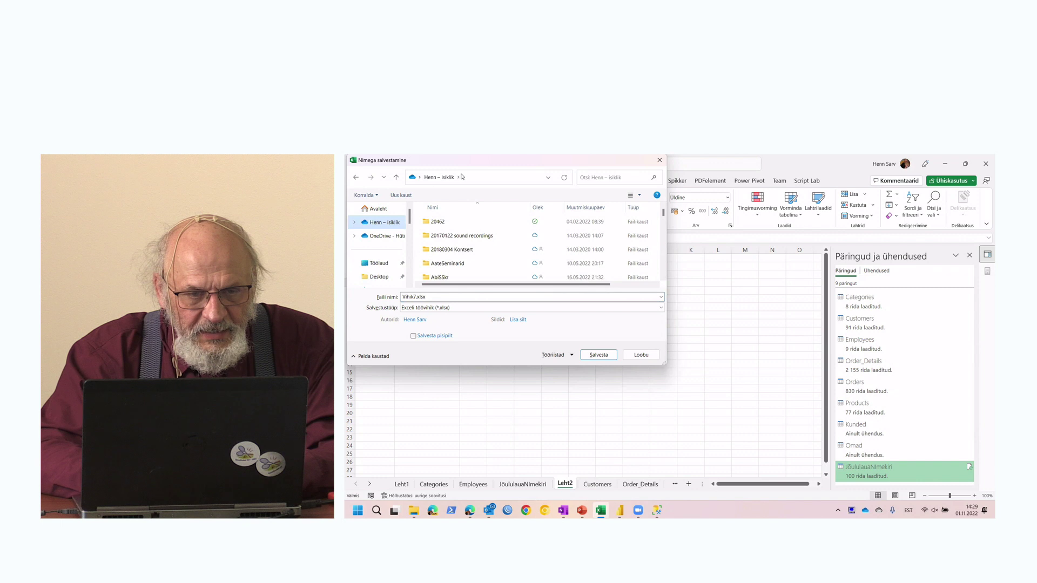
pyautogui.click(458, 178)
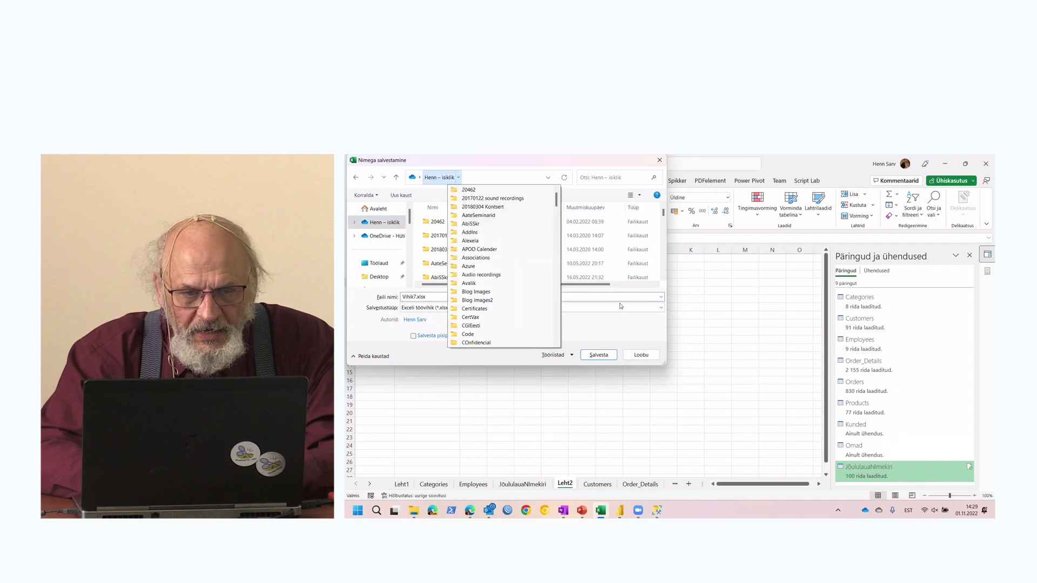
pyautogui.moveTo(557, 196); pyautogui.dragTo(568, 287)
pyautogui.scroll(2, 464, 289)
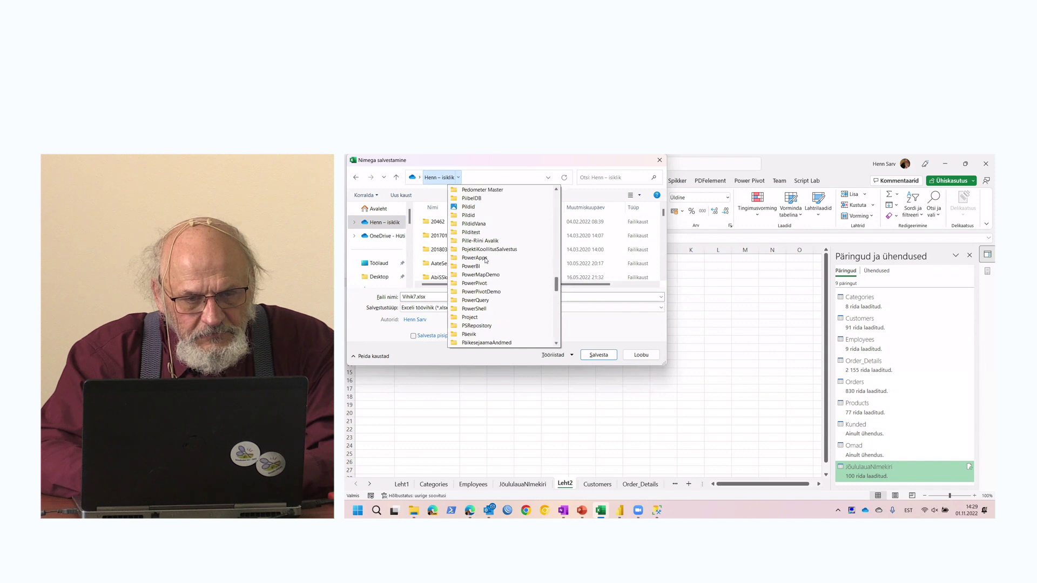
pyautogui.press('Escape')
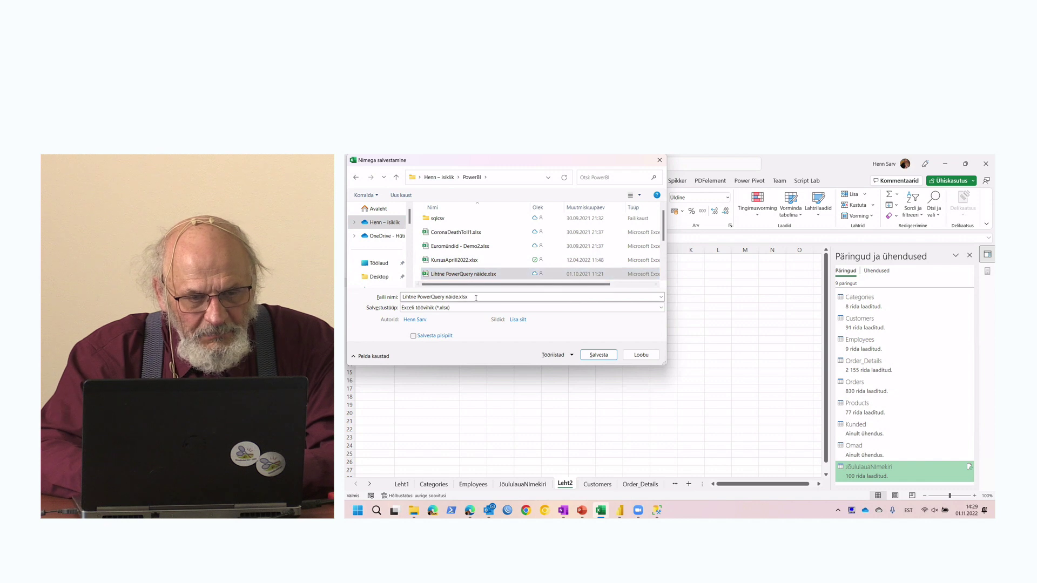
# Step: Name the workbook "Kursus NOv 2022 NW" and save it as an xlsx file in the PowerBI folder
pyautogui.click(431, 296)
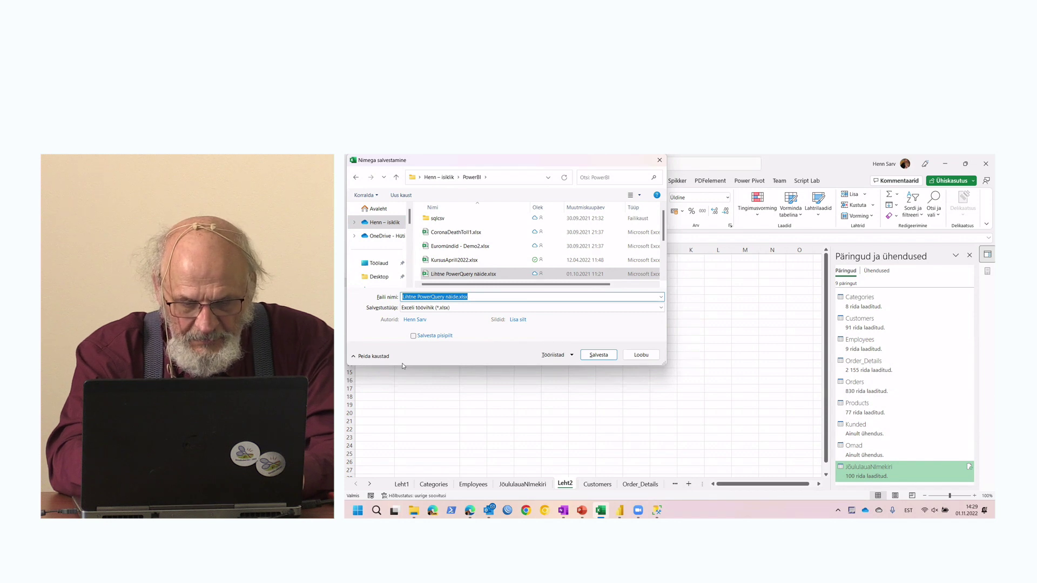
pyautogui.write('Kursus')
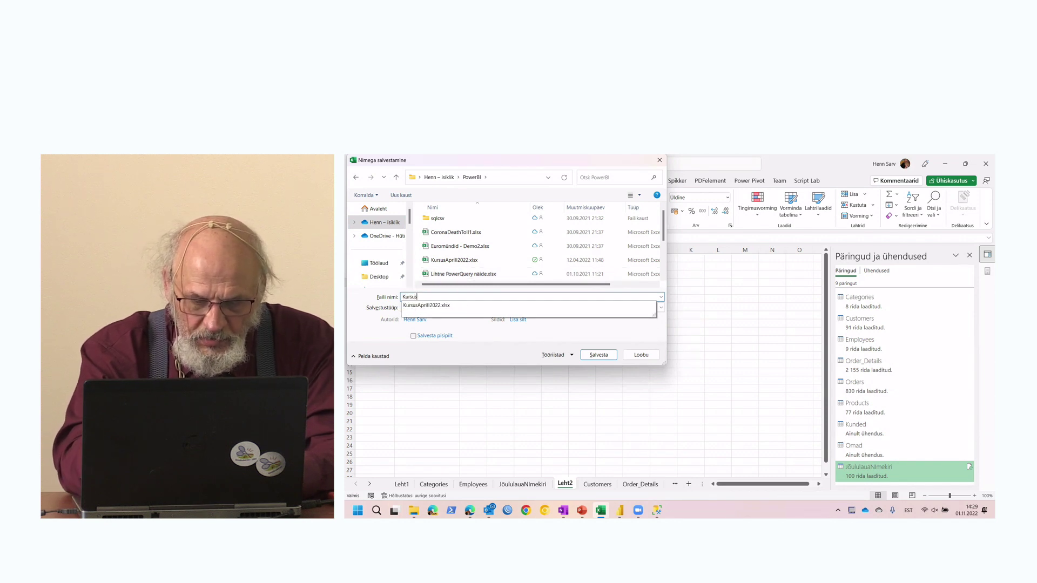
pyautogui.write(' NOv 2022')
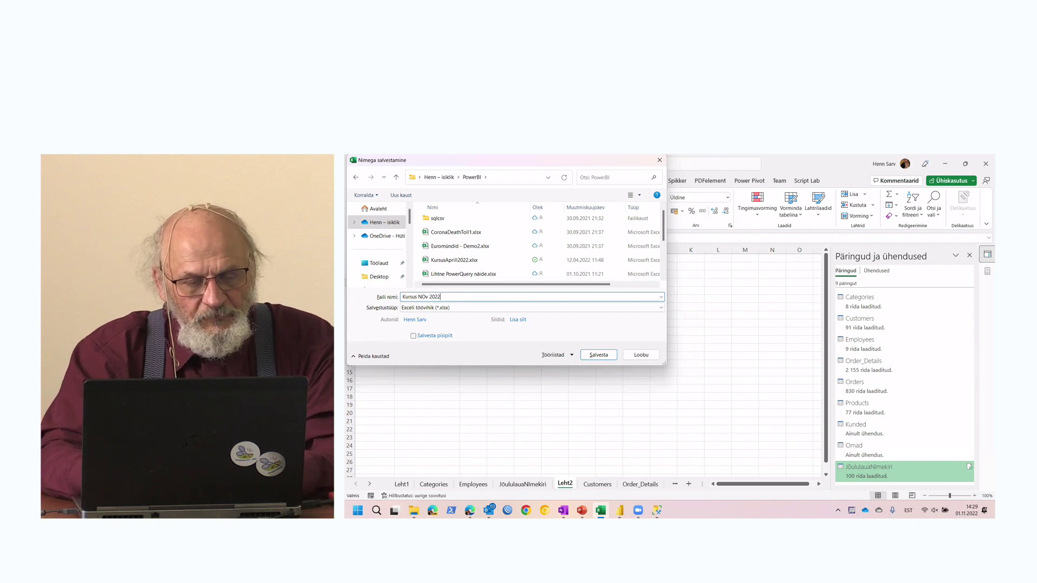
pyautogui.write(' NW')
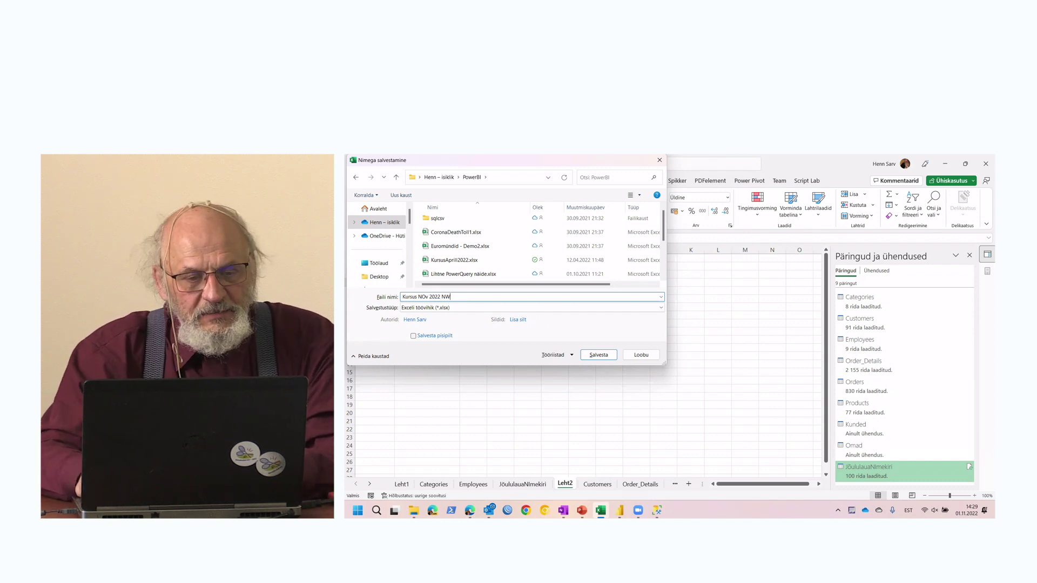
pyautogui.press('Return')
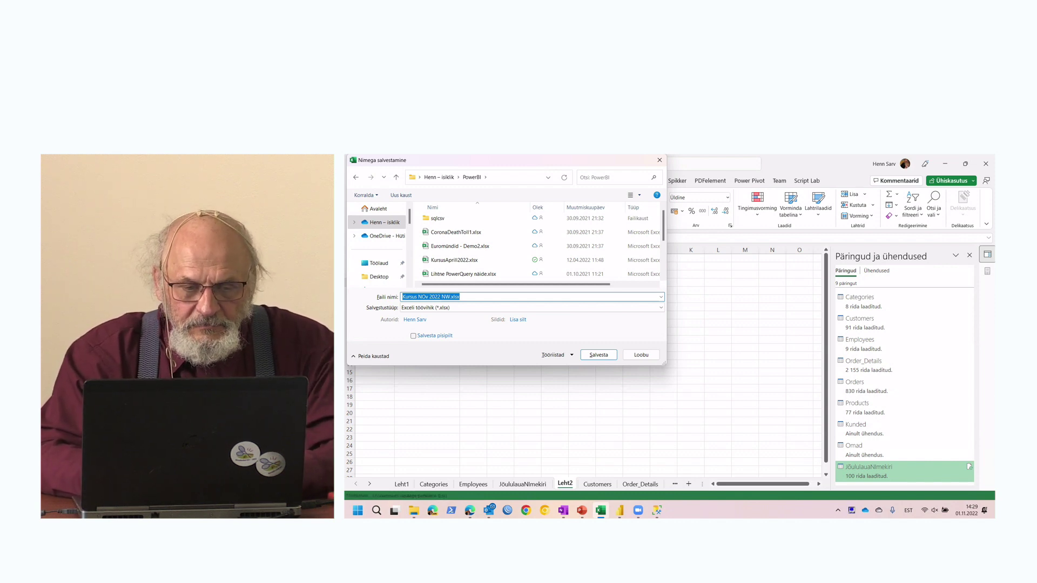
pyautogui.press('Return')
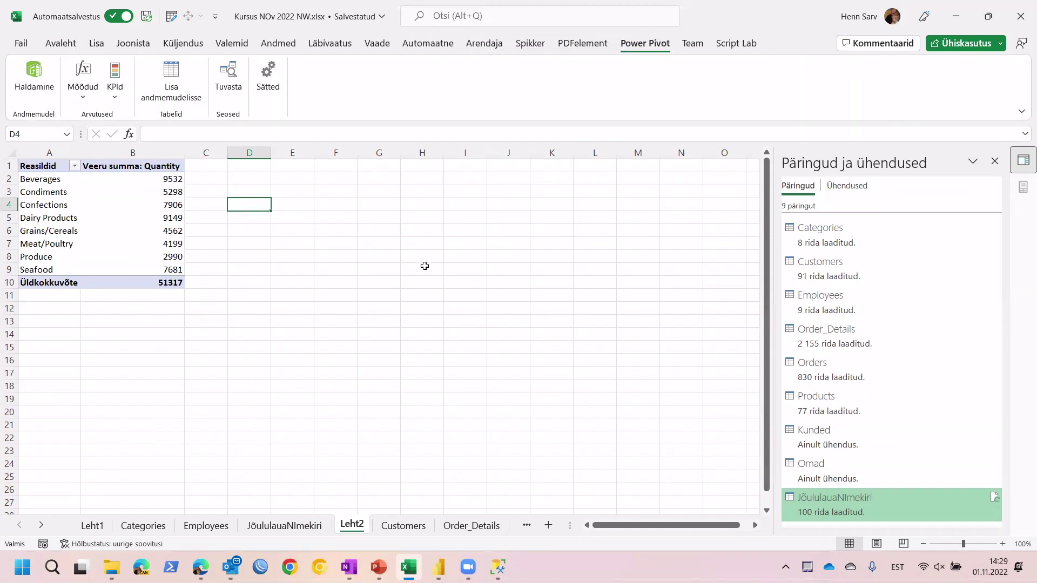
# Step: Disable the Microsoft Power Pivot for Excel COM add-in in the Excel options
pyautogui.click(20, 42)
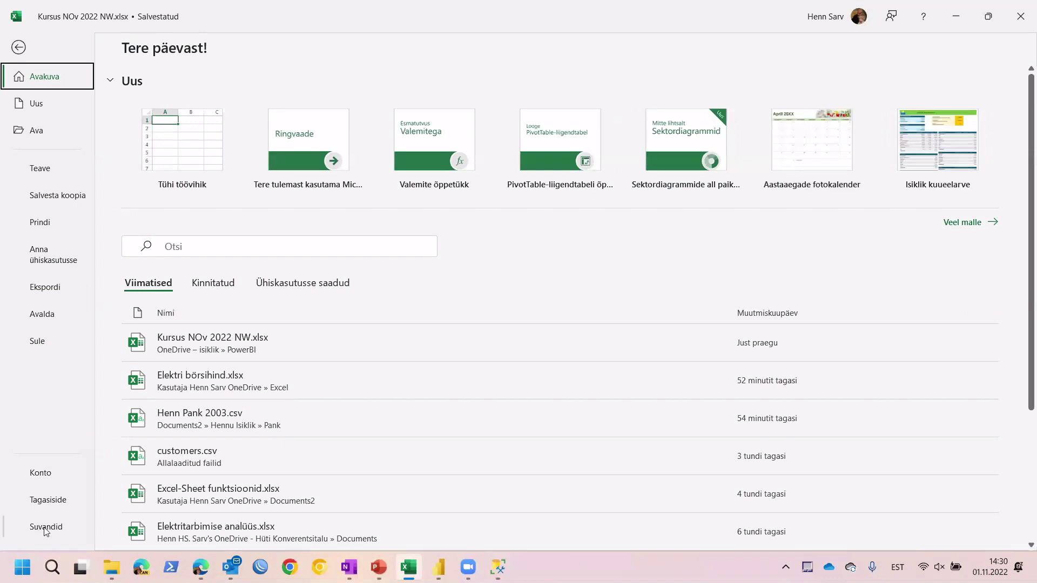
pyautogui.click(46, 528)
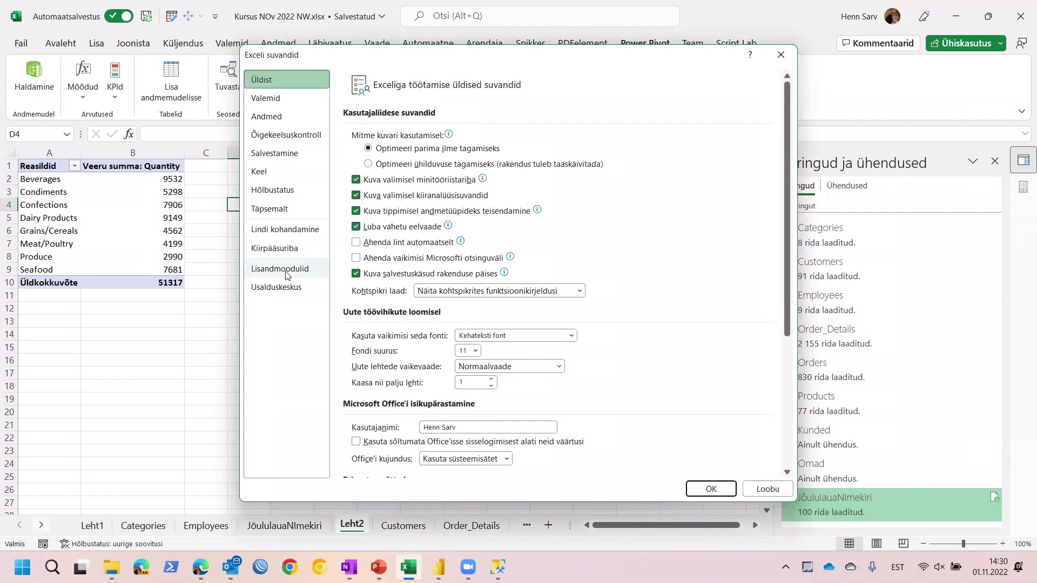
pyautogui.click(287, 275)
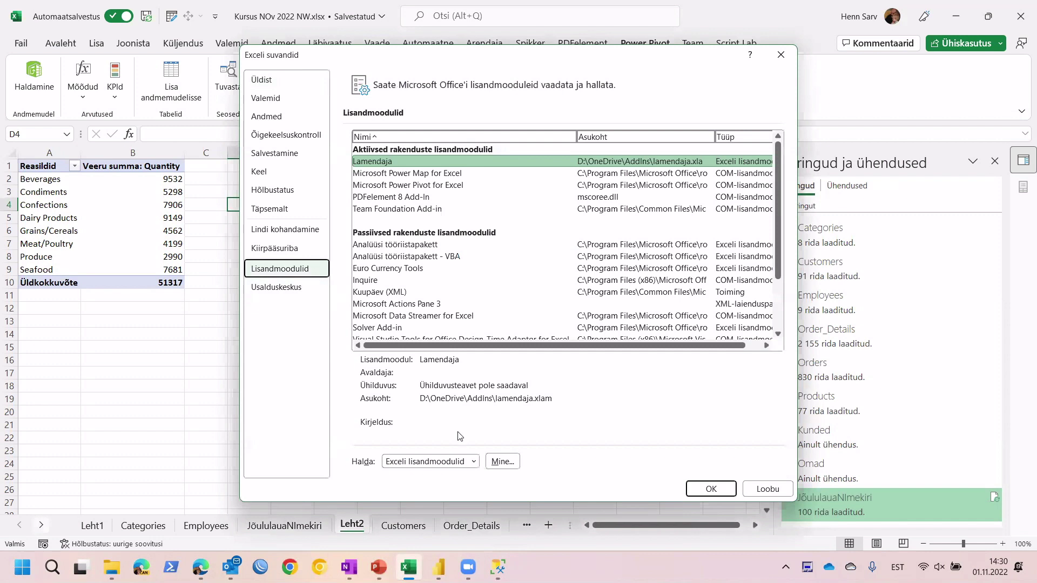
pyautogui.click(473, 462)
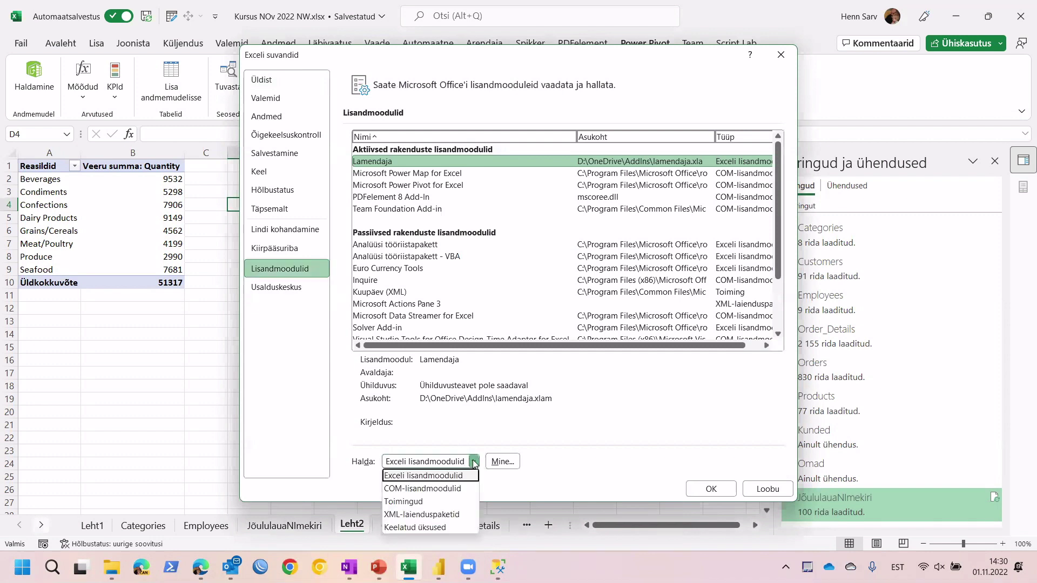
pyautogui.click(453, 489)
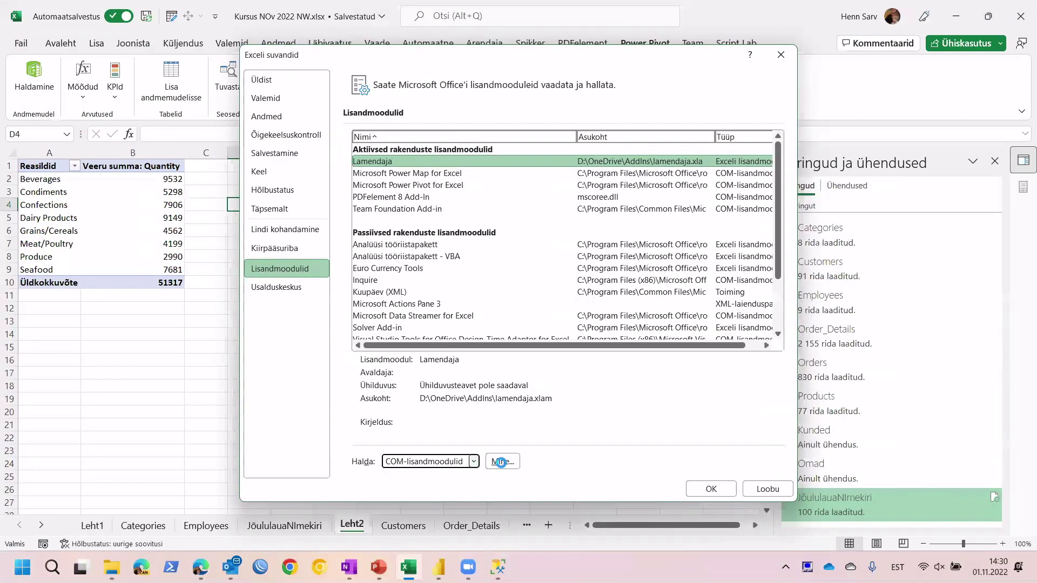
pyautogui.click(502, 460)
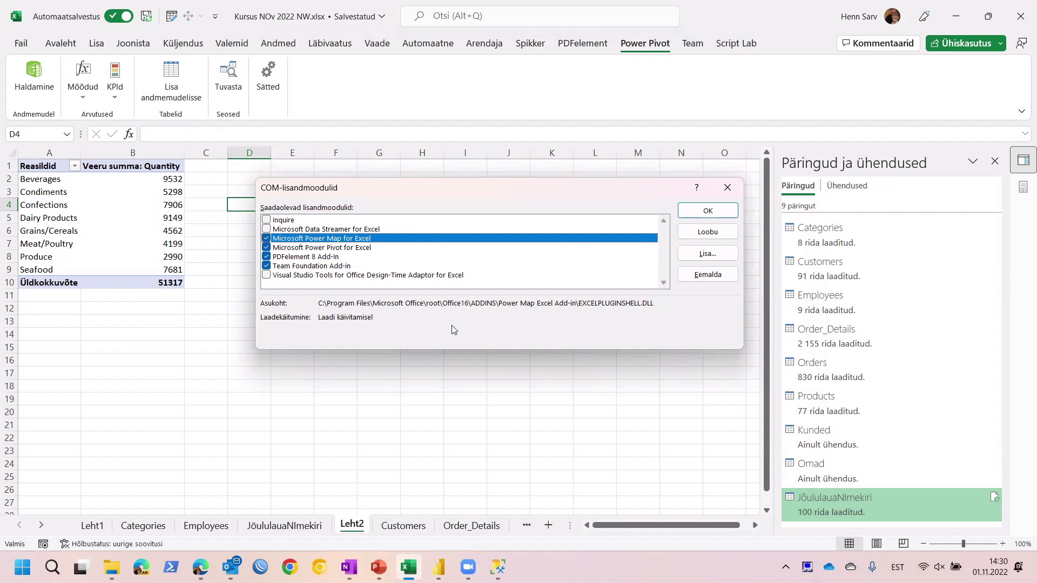
pyautogui.click(266, 247)
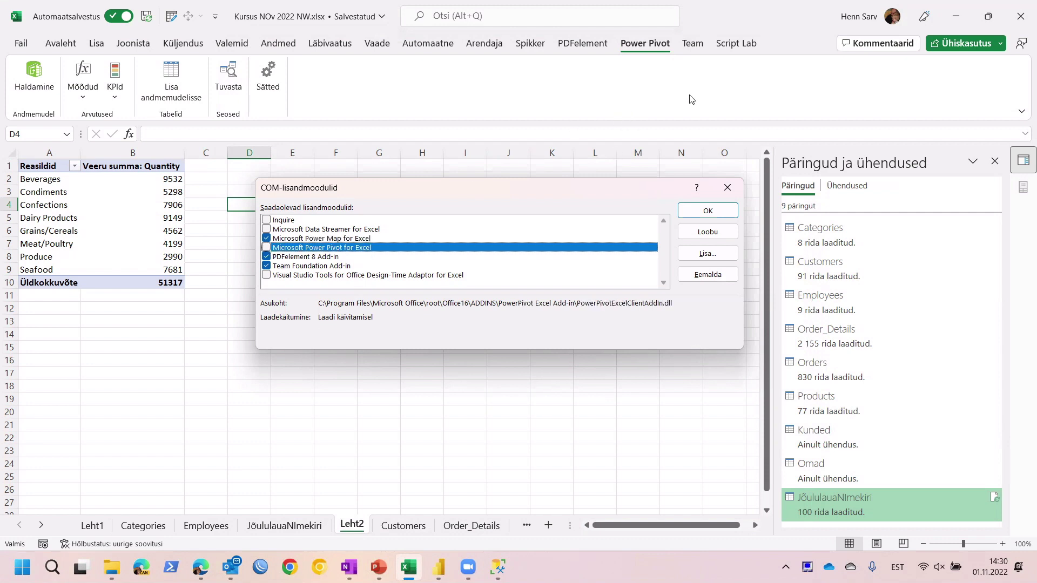
pyautogui.click(698, 211)
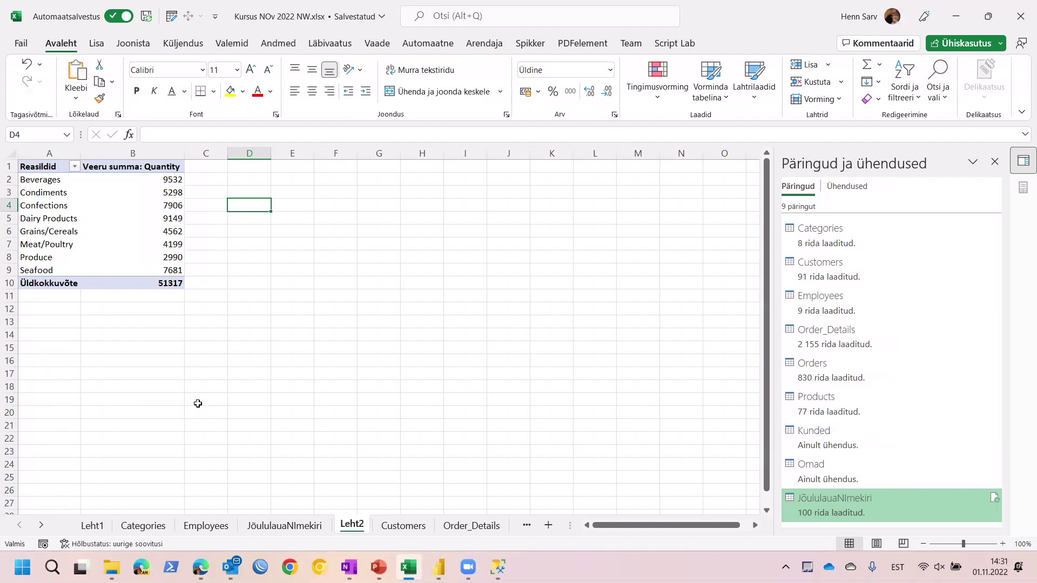
# Step: Enable the Microsoft Power Pivot for Excel COM add-in through the Excel options
pyautogui.click(22, 44)
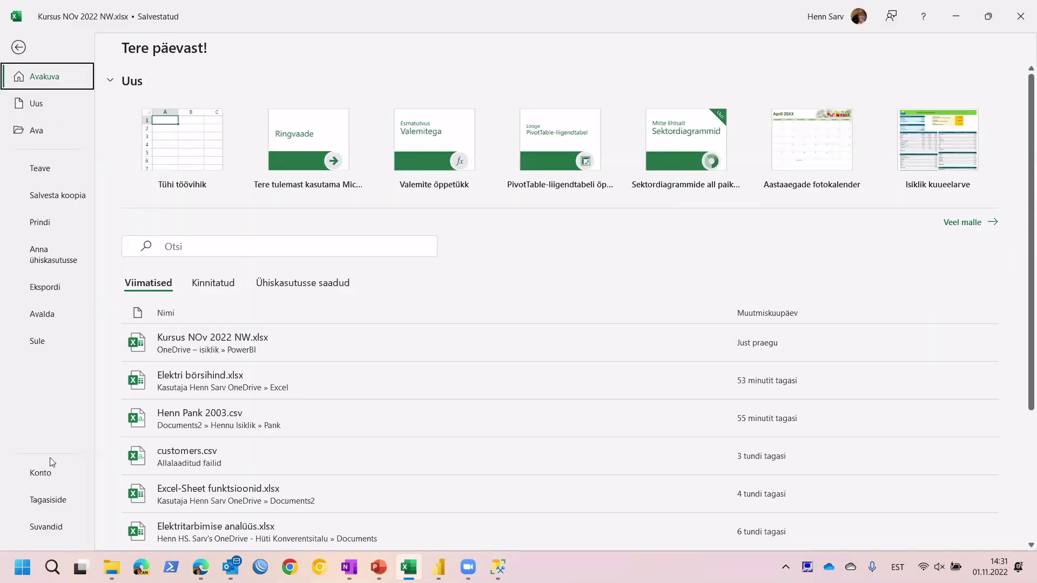
pyautogui.press('Escape')
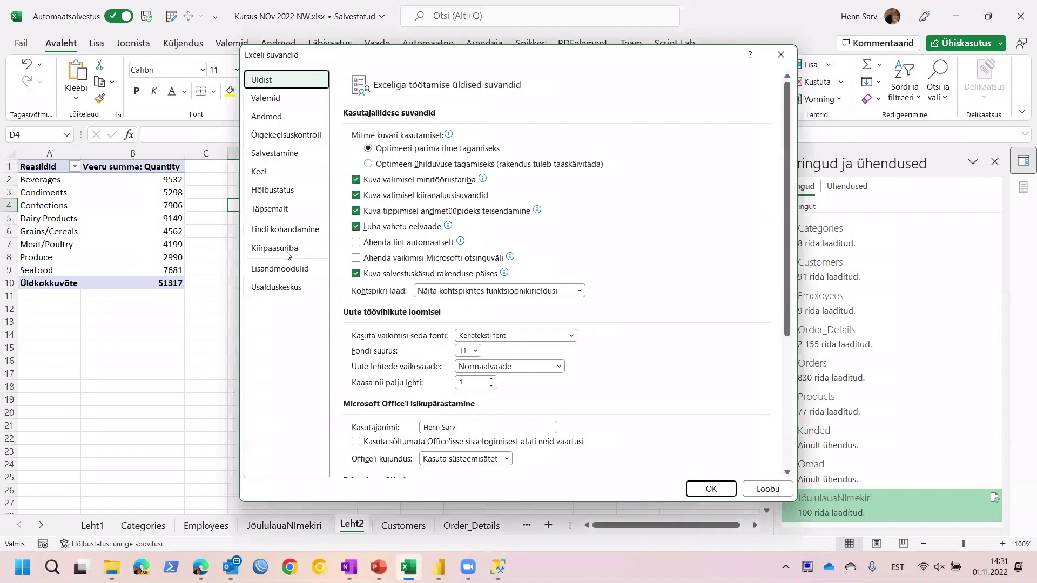
pyautogui.click(288, 270)
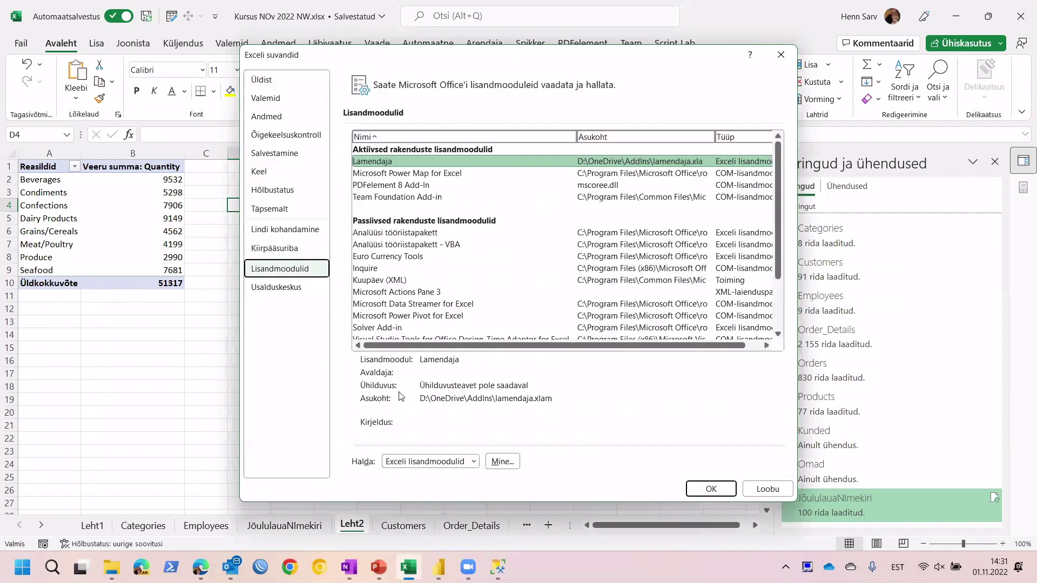
pyautogui.click(473, 461)
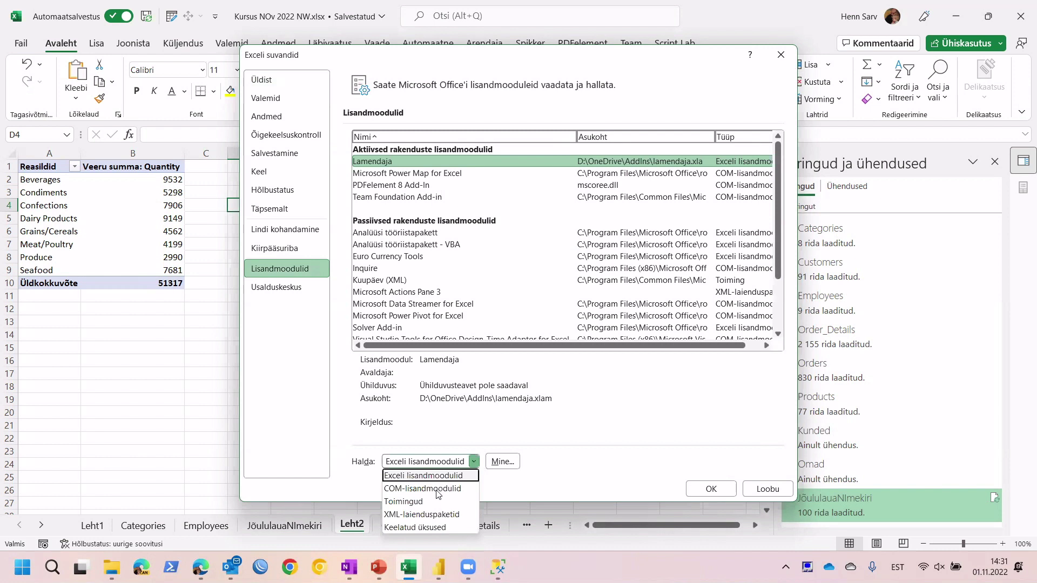
pyautogui.click(437, 488)
pyautogui.click(506, 462)
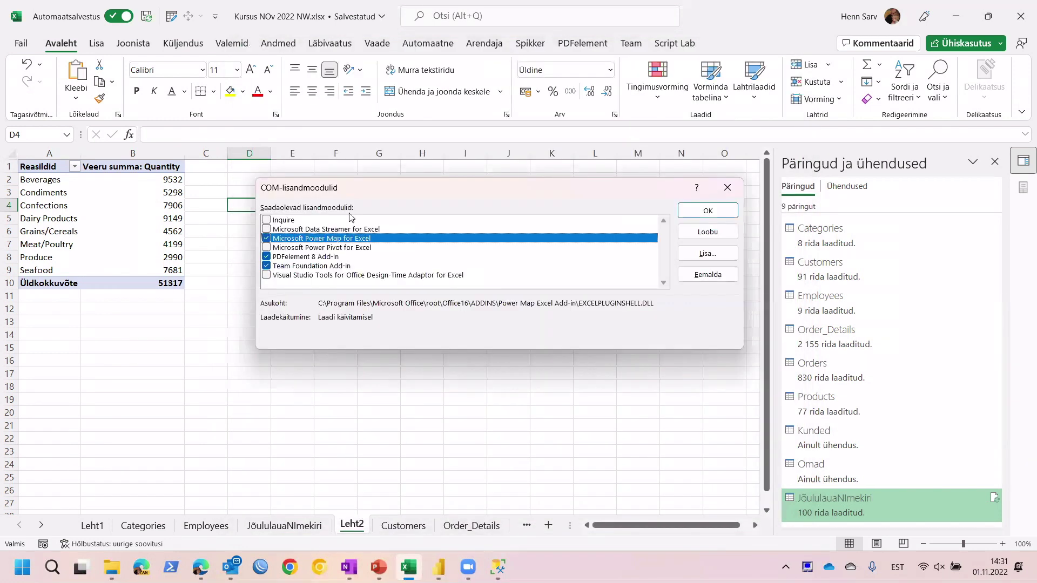
pyautogui.click(267, 248)
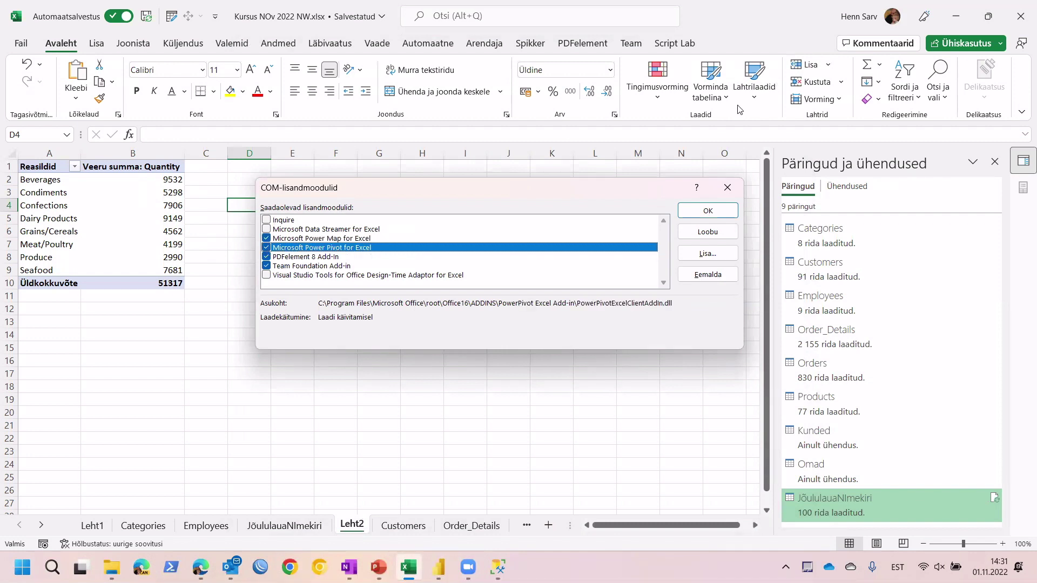
pyautogui.click(708, 211)
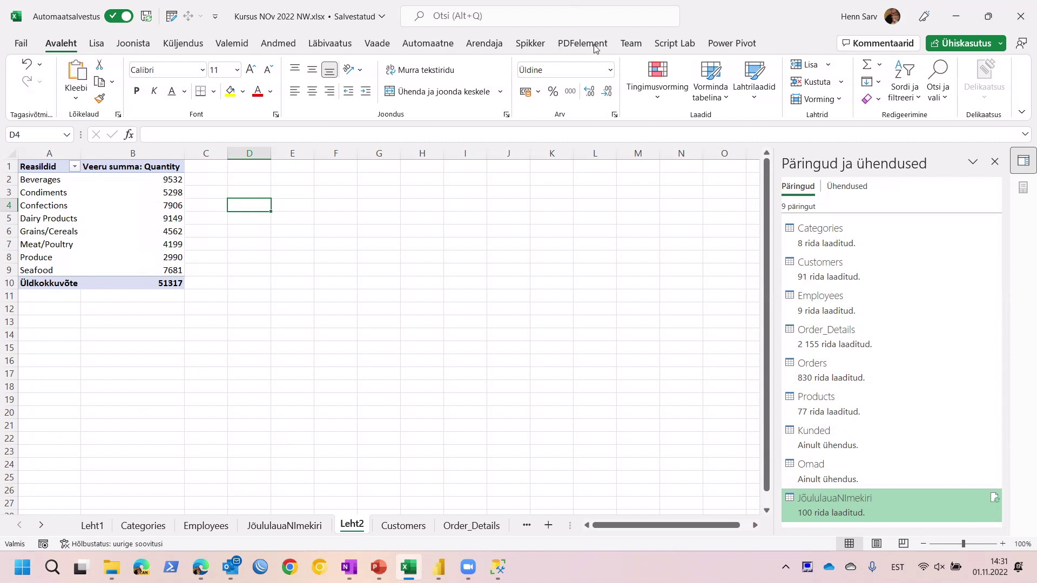
# Step: Open the data model in the Power Pivot window to view its tables, and return to the workbook
pyautogui.click(737, 44)
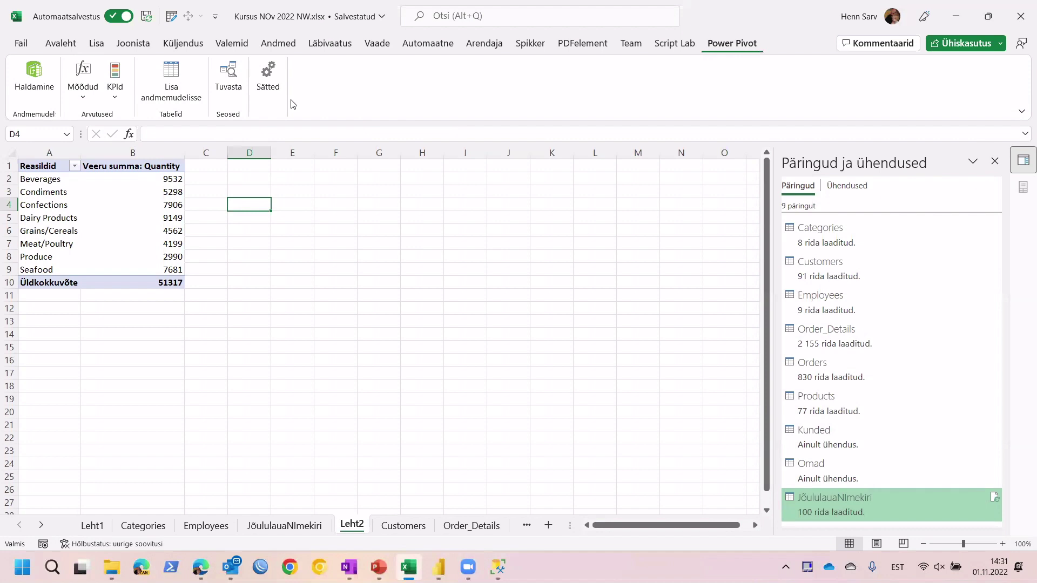
pyautogui.click(35, 78)
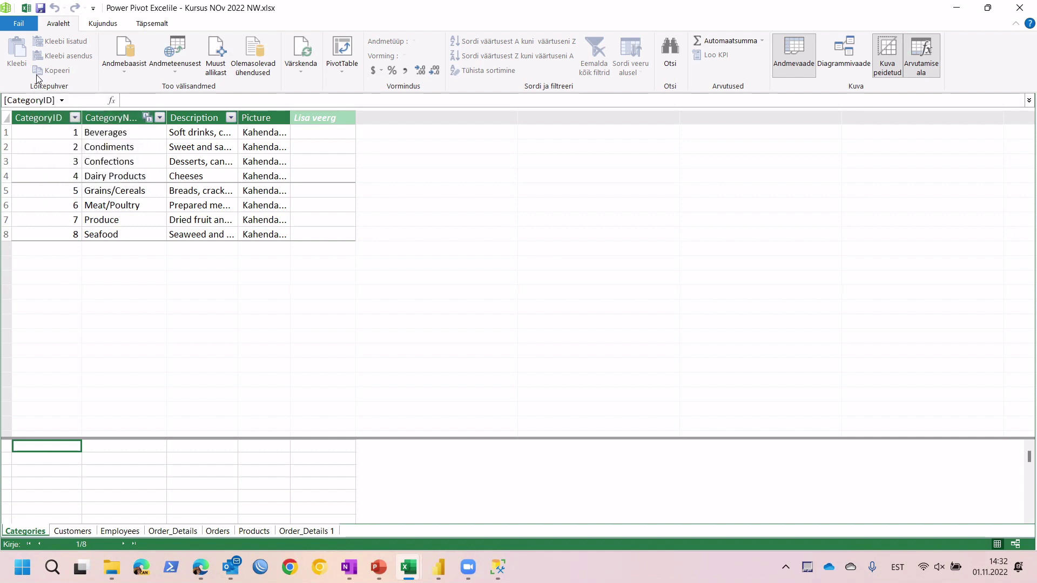
pyautogui.hotkey('alt', 'Tab')
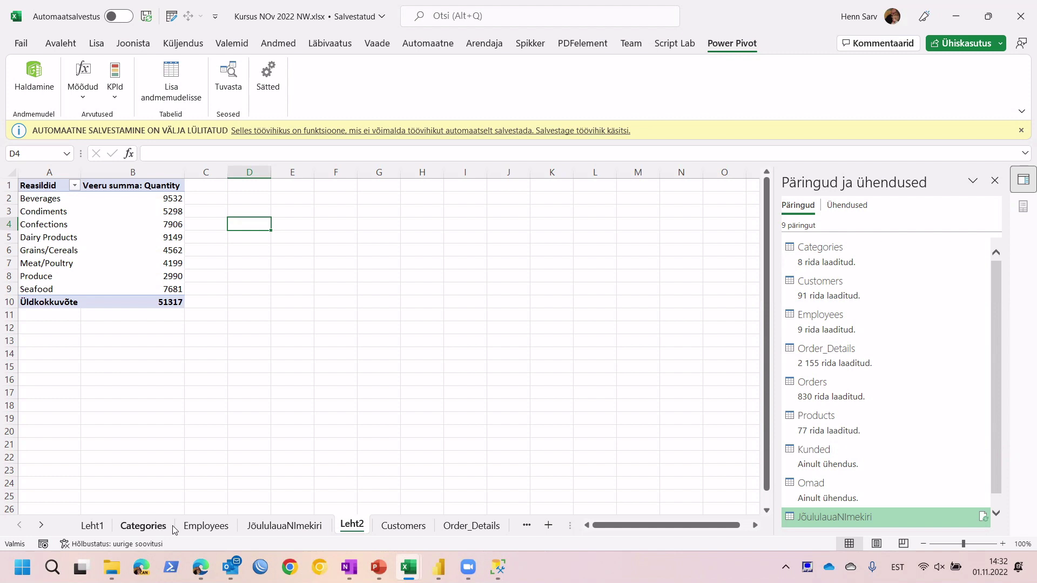
# Step: Permanently delete the Employees worksheet and preview the Employees query's details
pyautogui.click(206, 527)
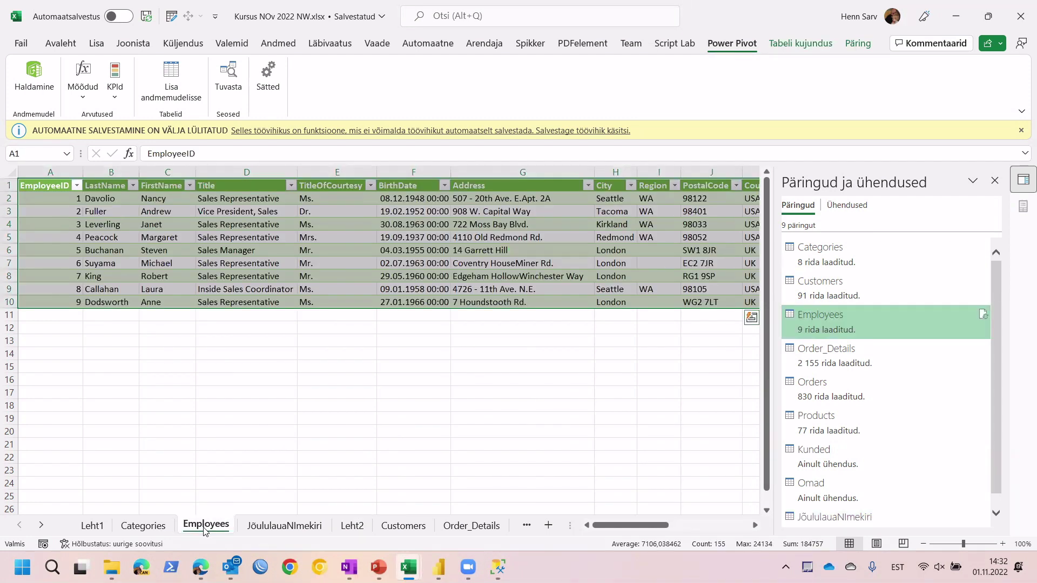
pyautogui.rightClick(205, 530)
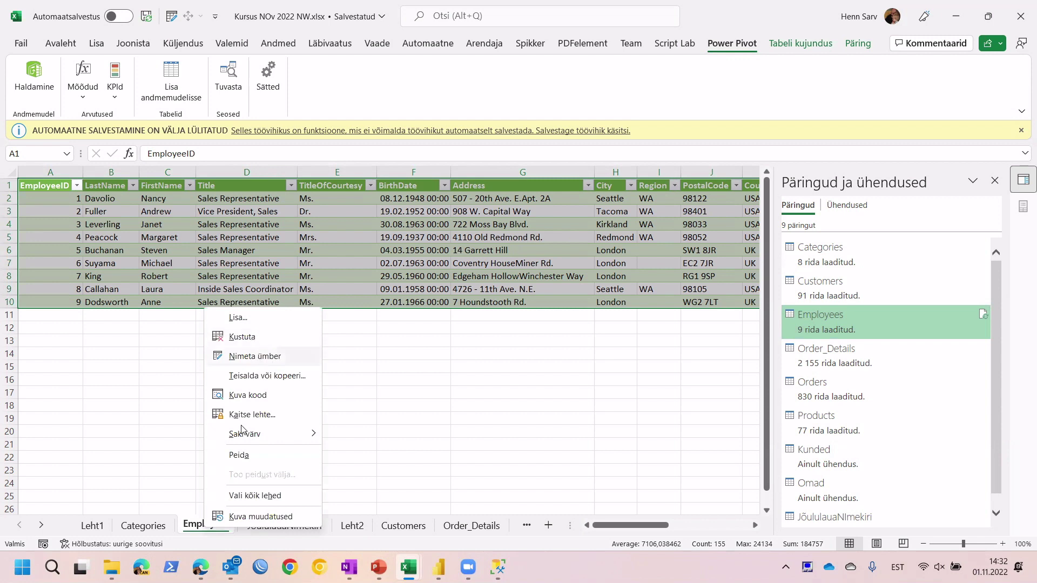
pyautogui.click(261, 338)
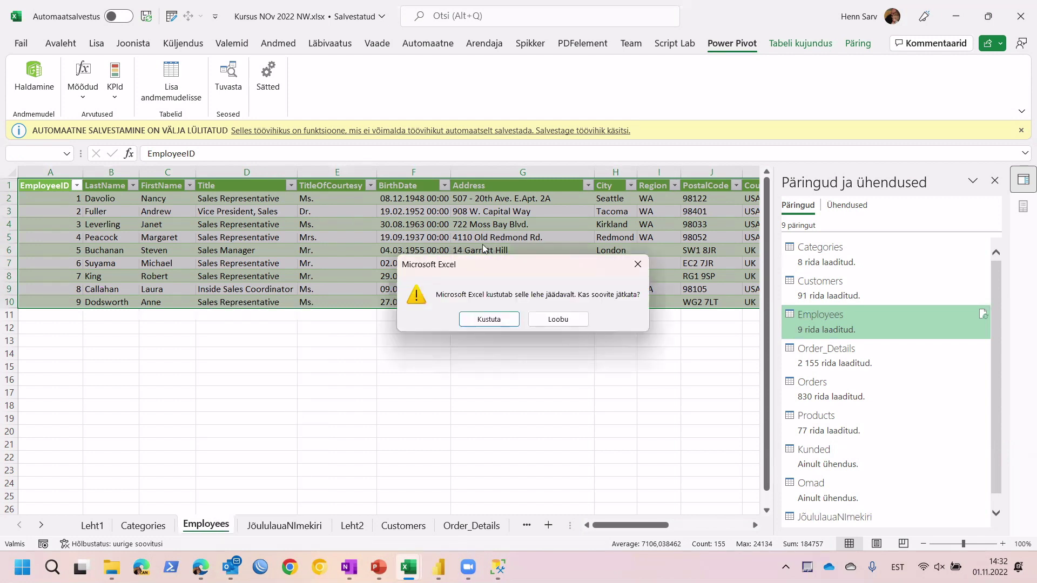
pyautogui.click(488, 320)
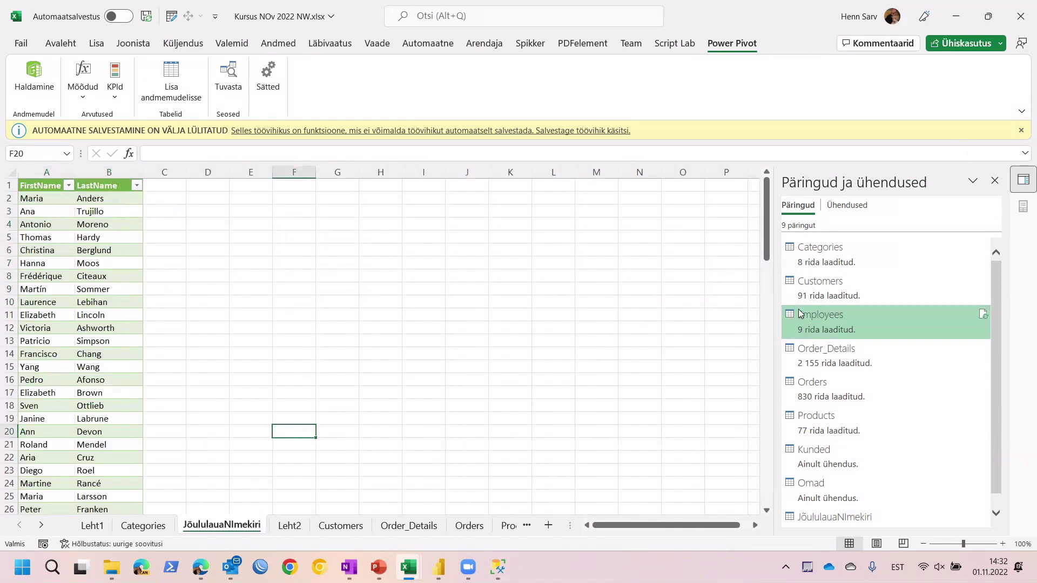
pyautogui.moveTo(854, 320)
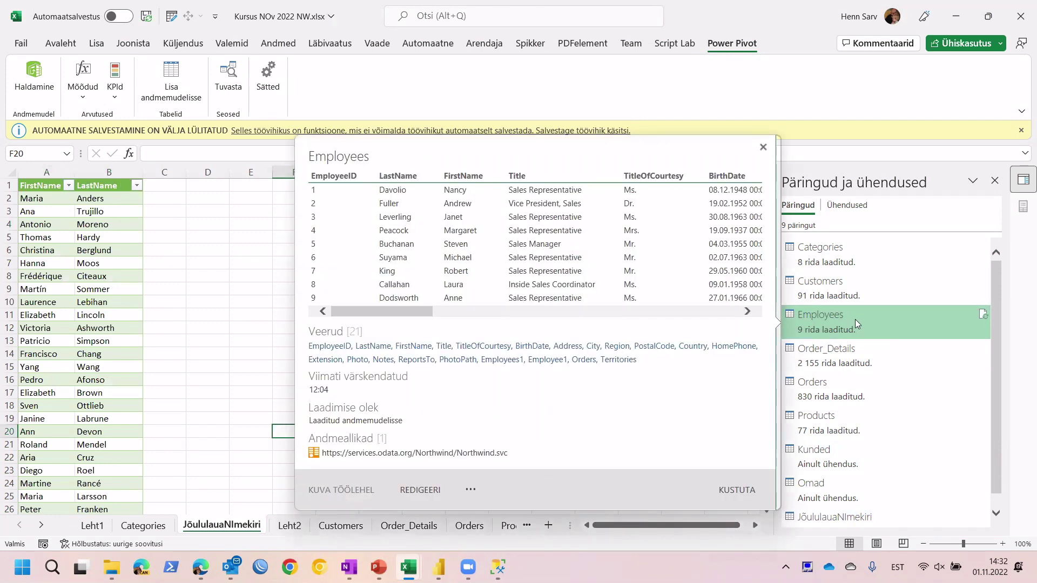
pyautogui.press('Right')
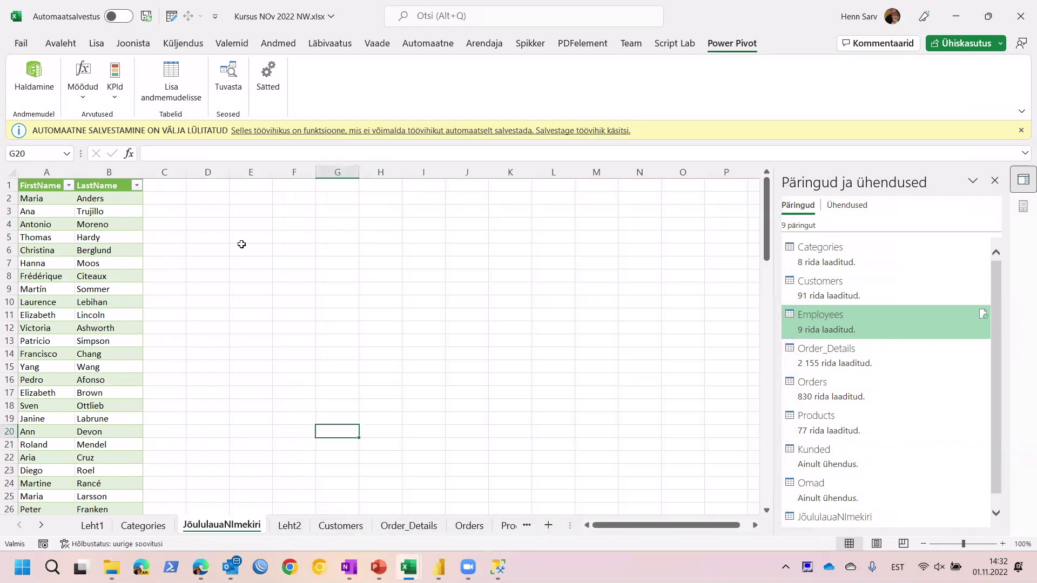
# Step: View the Employees table in the Power Pivot window, and in diagram view move the Order_Details 1 table slightly upward
pyautogui.hotkey('alt', 'Tab')
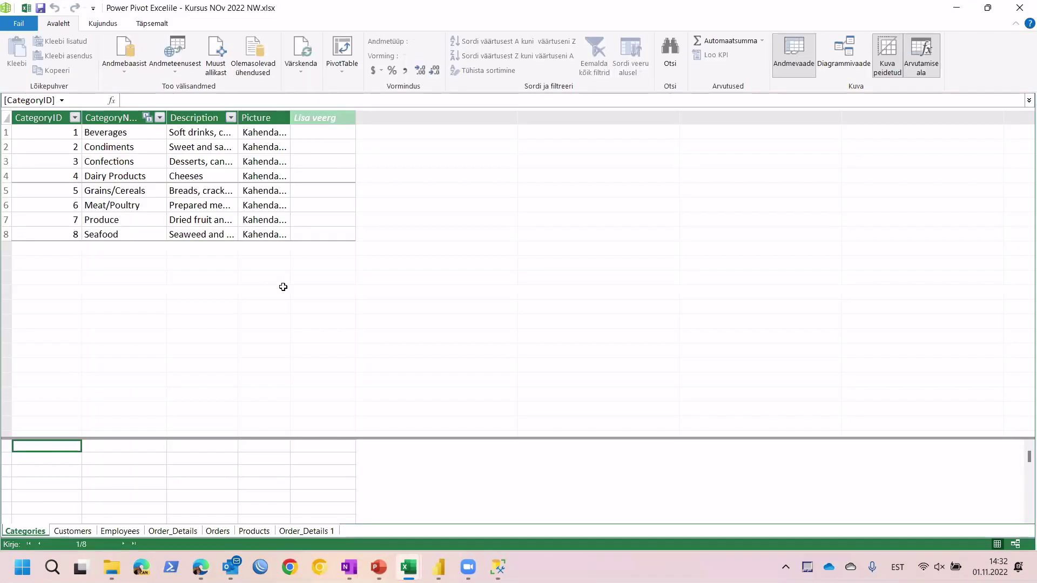
pyautogui.click(125, 533)
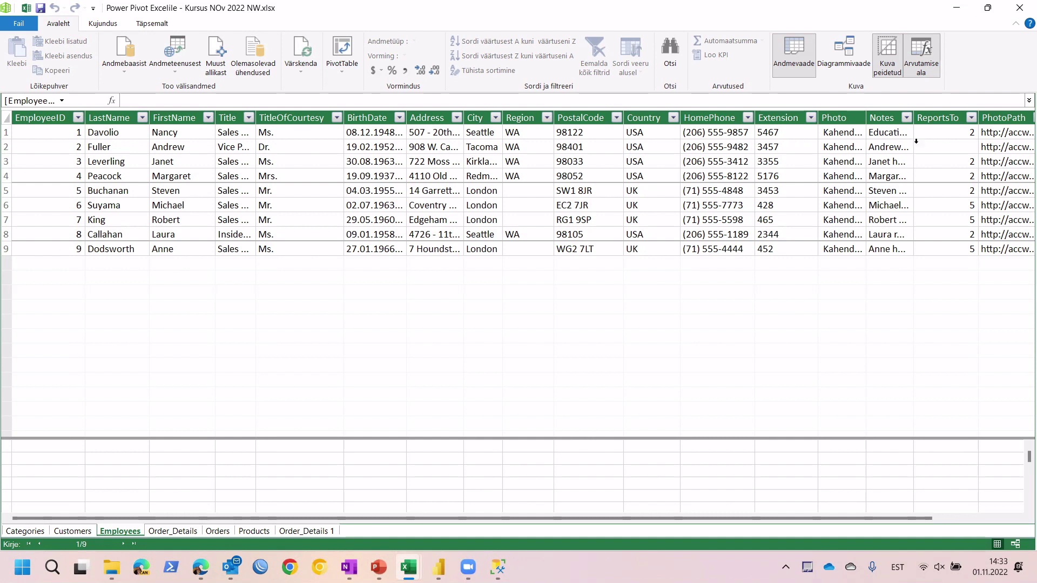
pyautogui.click(849, 54)
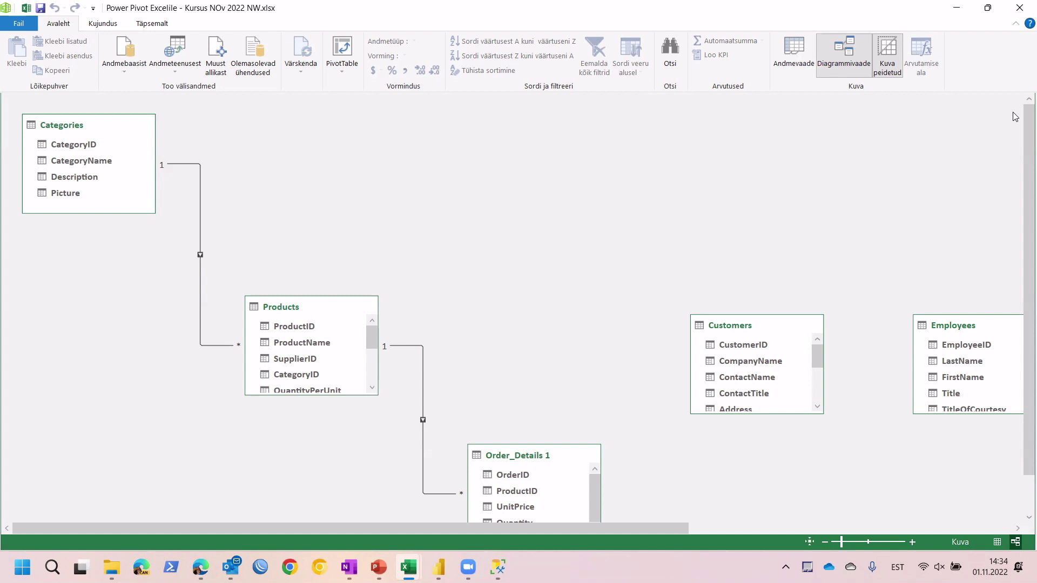
pyautogui.scroll(-1, 986, 226)
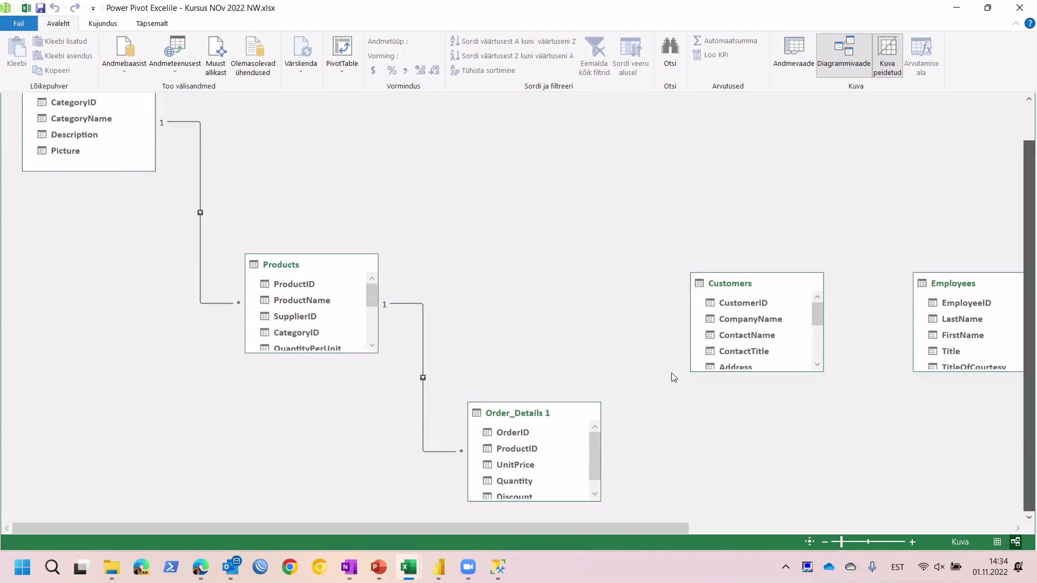
pyautogui.moveTo(541, 413); pyautogui.dragTo(539, 324)
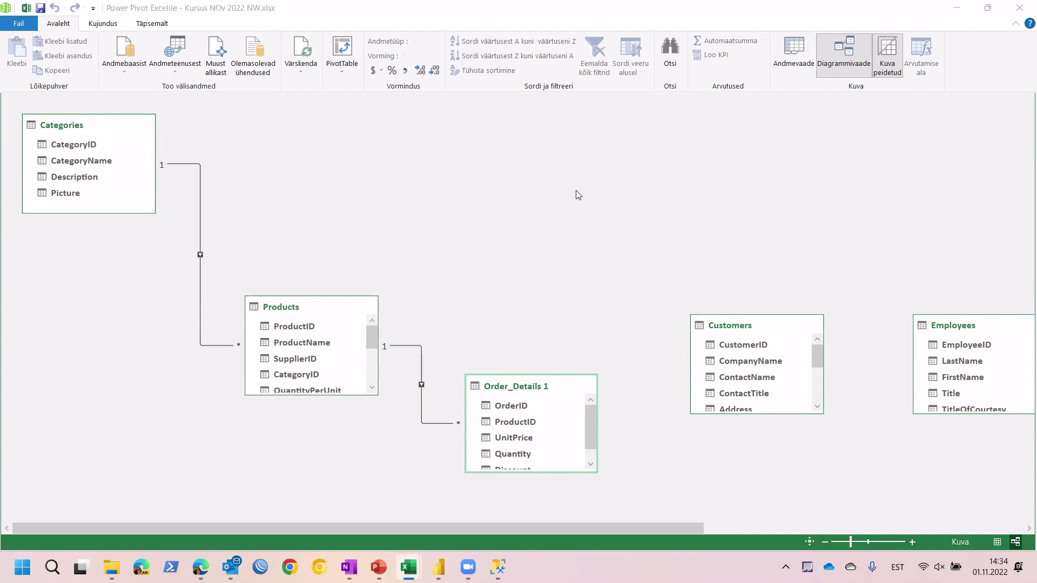
# Step: Return to the workbook, go to the Leht2 worksheet with the PivotTable, and close the queries and connections pane
pyautogui.hotkey('alt', 'Tab')
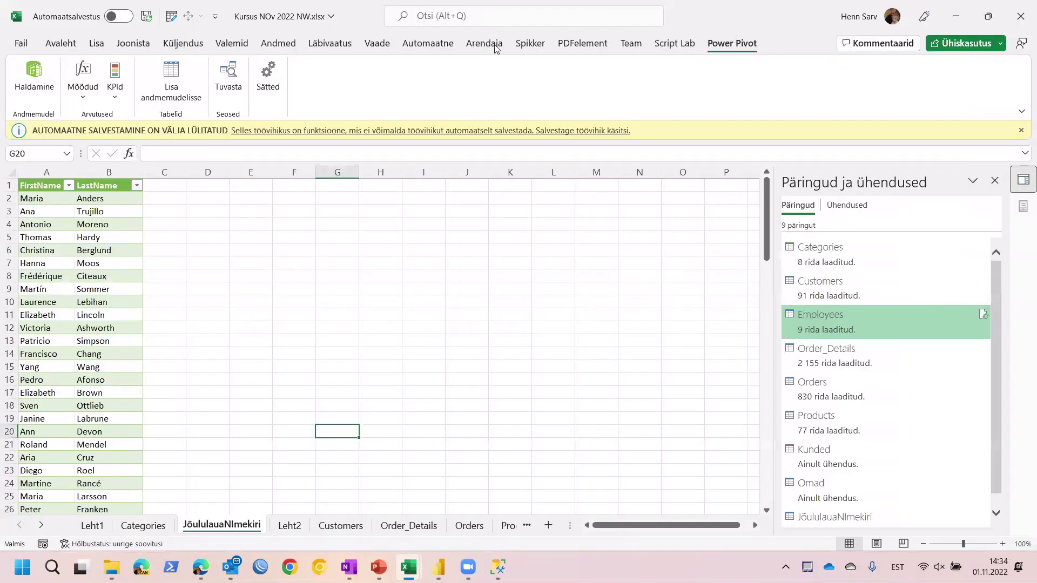
pyautogui.press('alt')
pyautogui.click(90, 527)
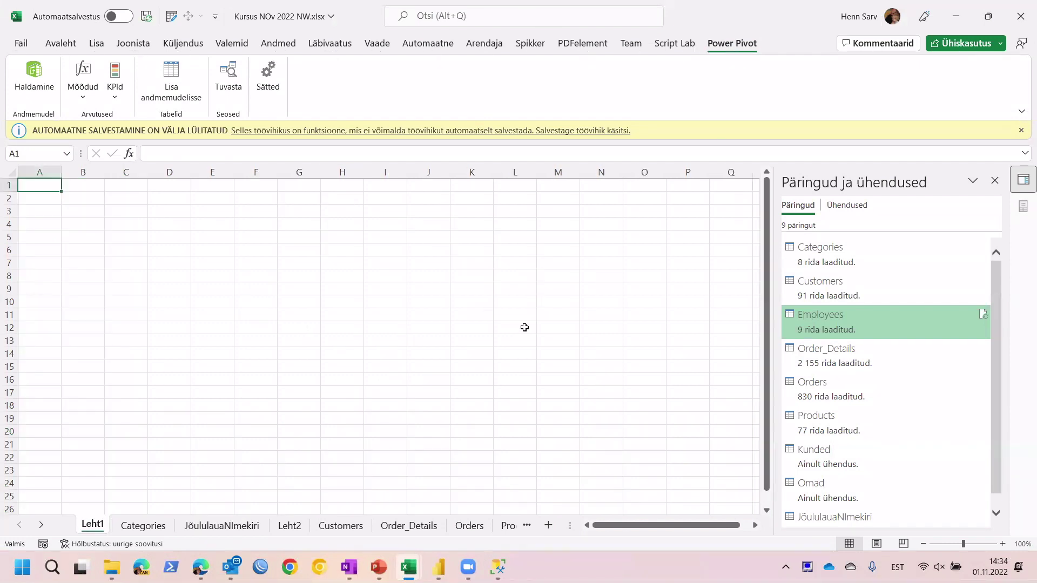
pyautogui.hotkey('ctrl', 'pagedown')
pyautogui.hotkey('ctrl', 'pagedown')
pyautogui.hotkey('ctrl', 'pagedown')
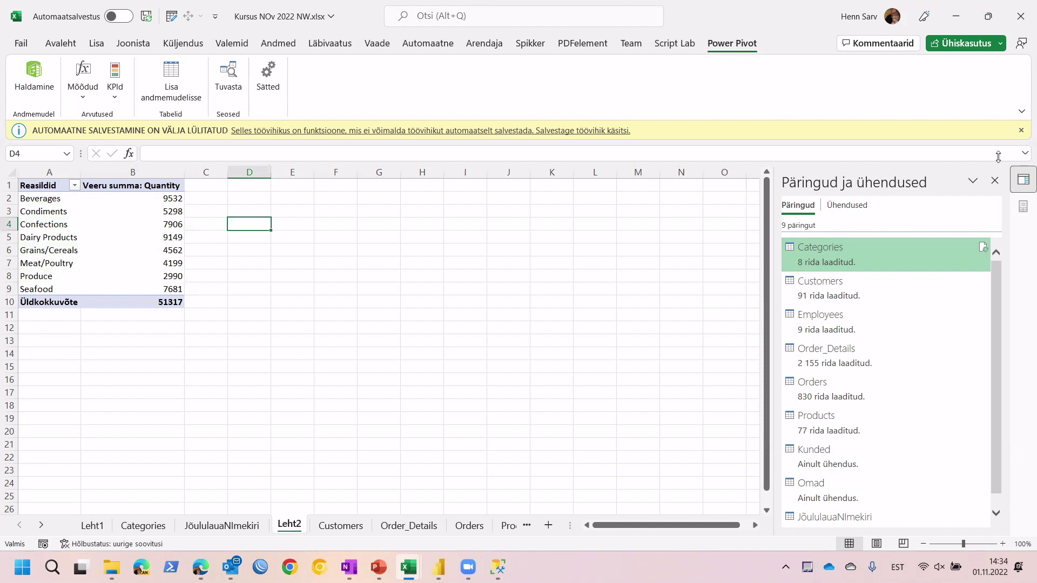
pyautogui.click(995, 182)
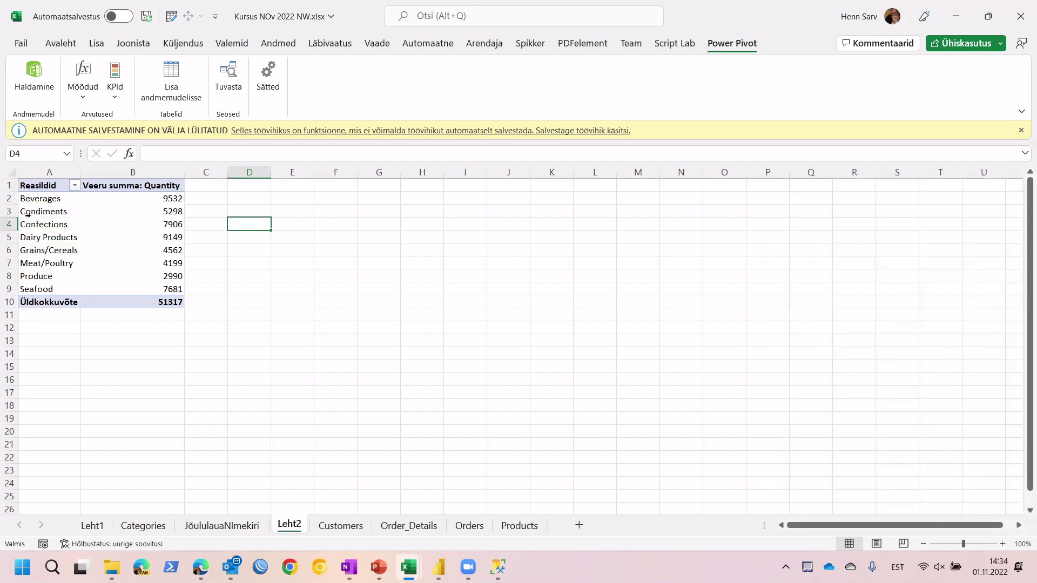
# Step: Replace CategoryName in the PivotTable rows on Leht2 with the Country field from the Customers data model table
pyautogui.click(51, 225)
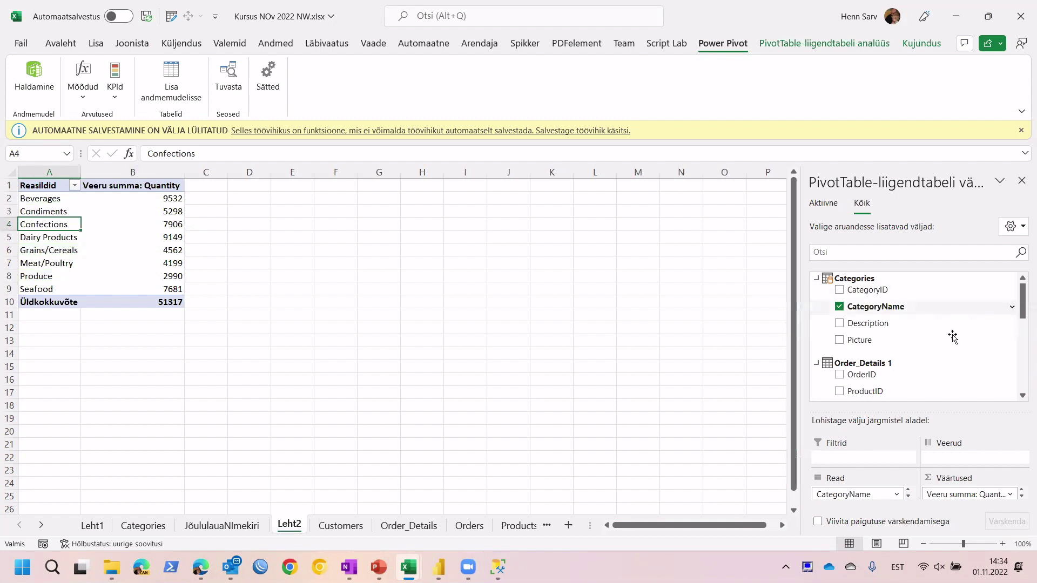
pyautogui.click(918, 307)
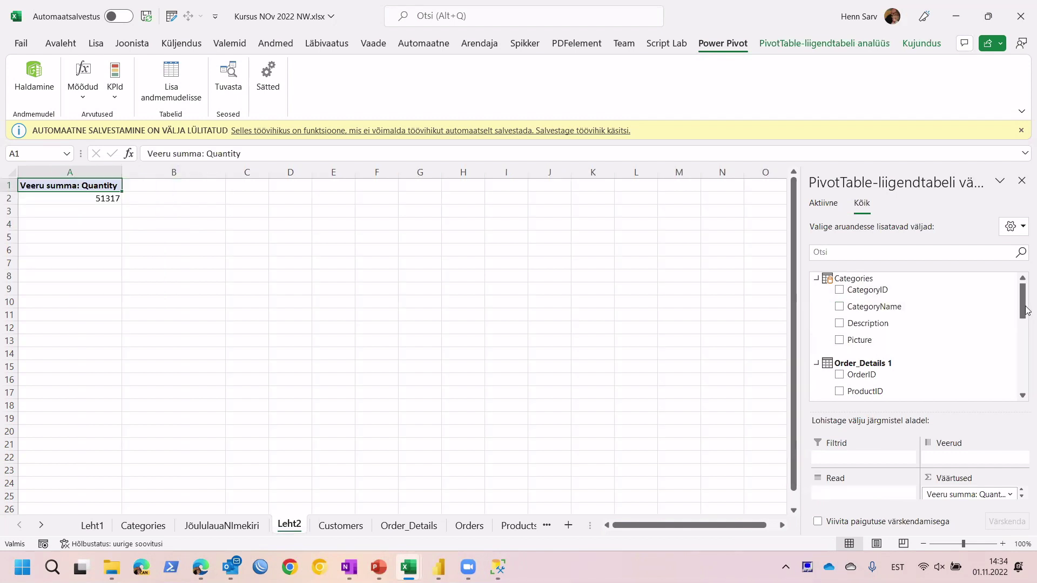
pyautogui.moveTo(1029, 327); pyautogui.dragTo(969, 351)
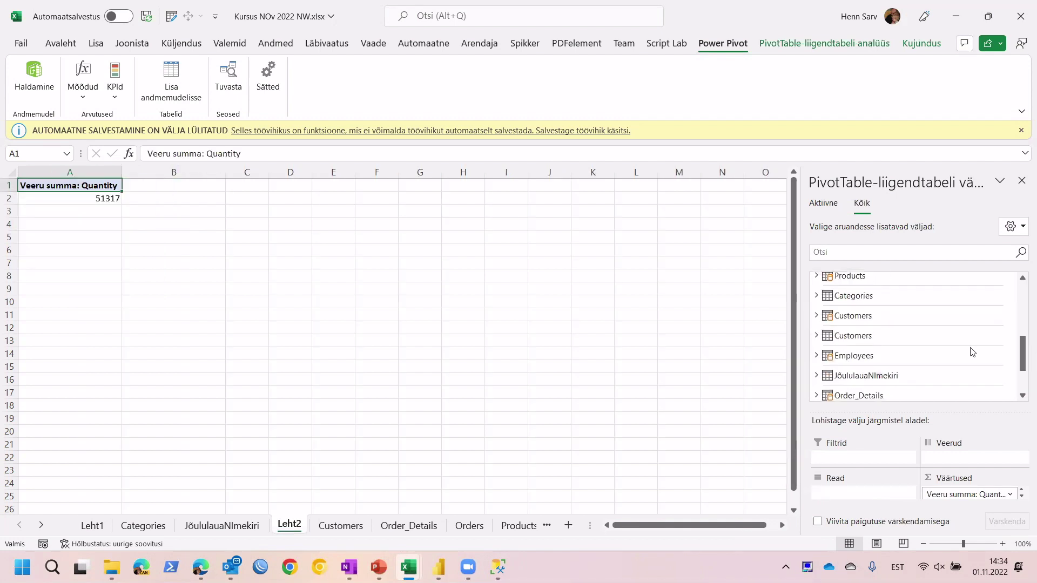
pyautogui.click(816, 317)
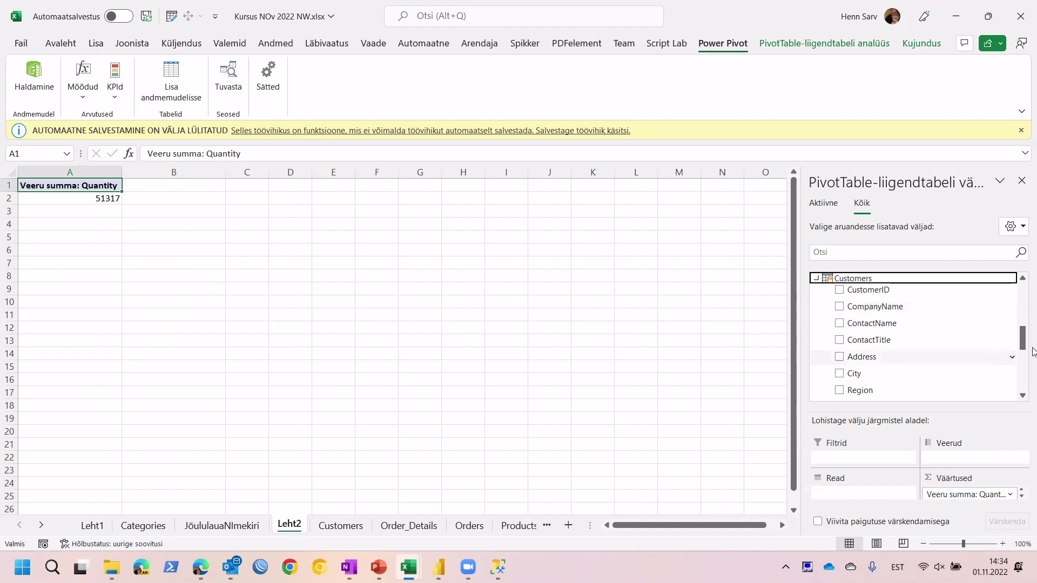
pyautogui.scroll(-3, 840, 356)
pyautogui.click(839, 363)
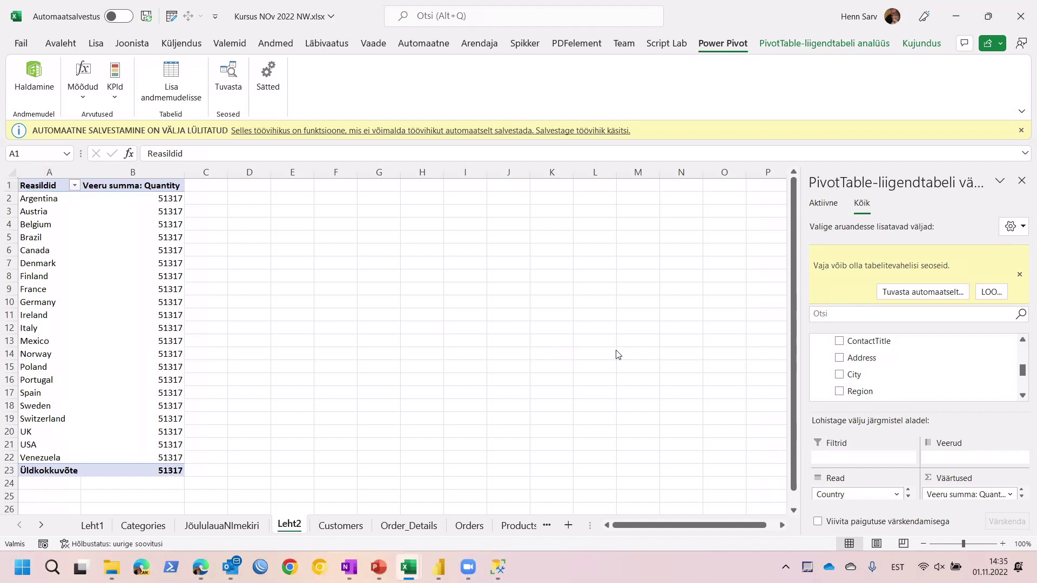
# Step: Check the model diagram for missing links, and automatically detect the relationships needed by the Country PivotTable
pyautogui.hotkey('alt', 'Tab')
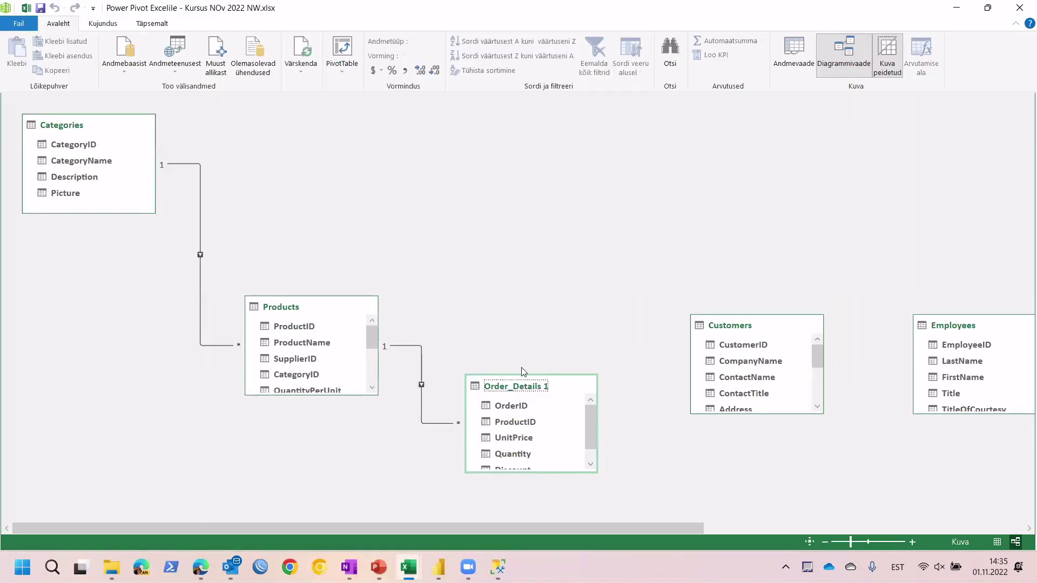
pyautogui.moveTo(497, 385)
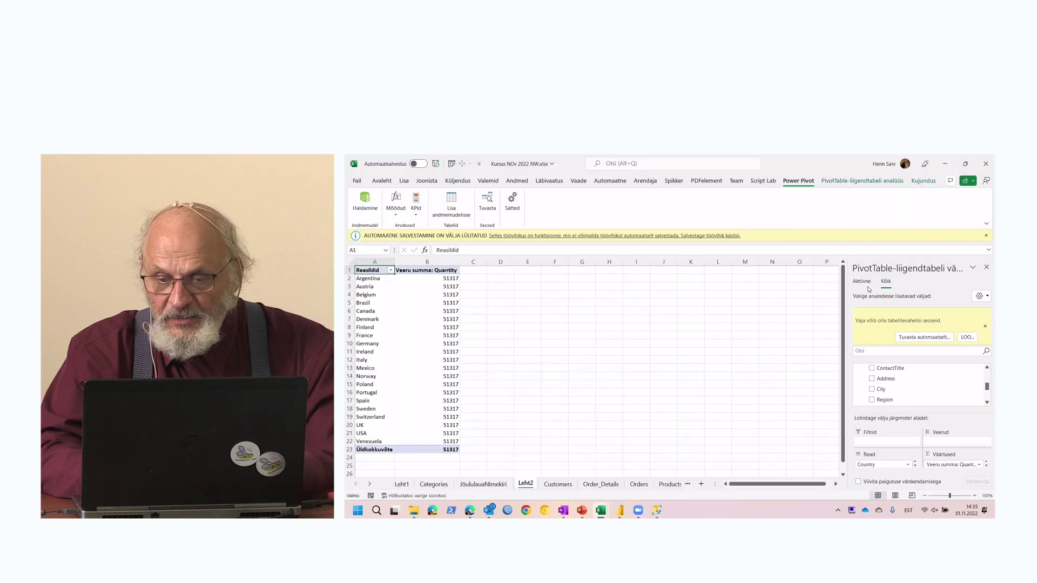
pyautogui.click(924, 337)
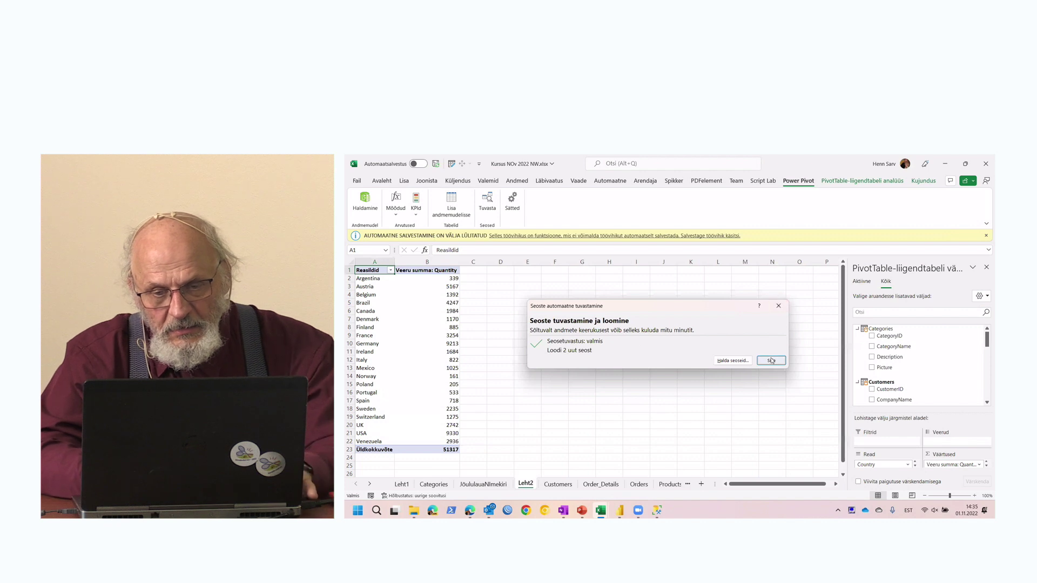
pyautogui.press('Escape')
# Step: In the Power Pivot diagram, move Customers and Employees to the upper area and place Orders below them, near Order_Details 1
pyautogui.hotkey('alt', 'Tab')
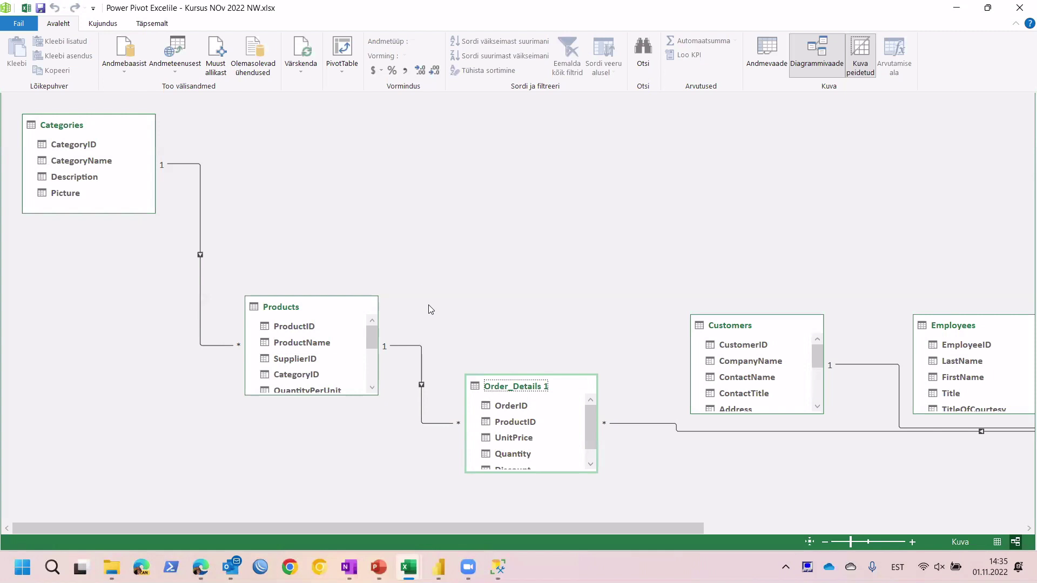
pyautogui.moveTo(780, 316); pyautogui.dragTo(655, 126)
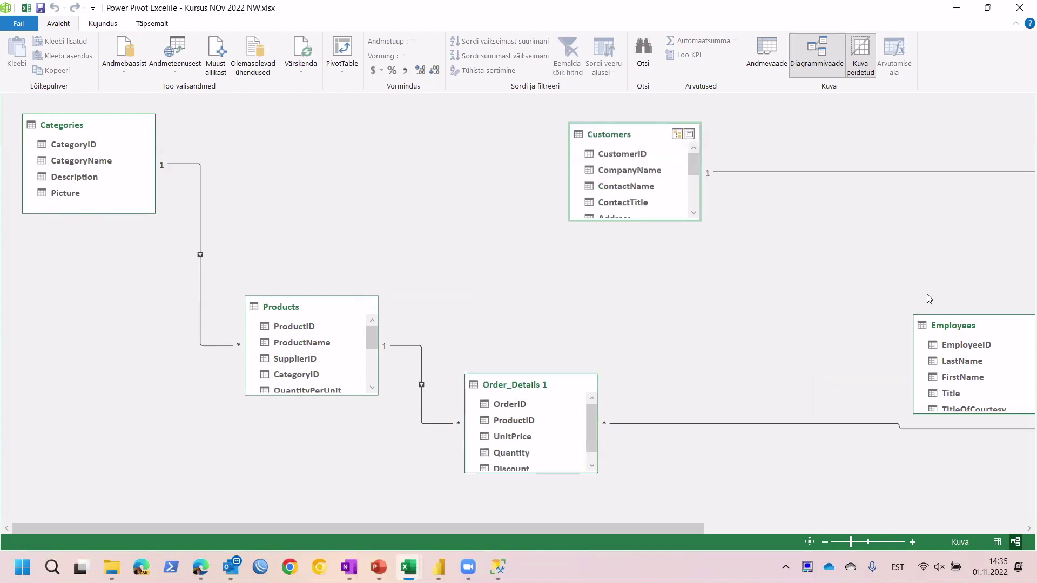
pyautogui.moveTo(903, 110); pyautogui.dragTo(915, 93)
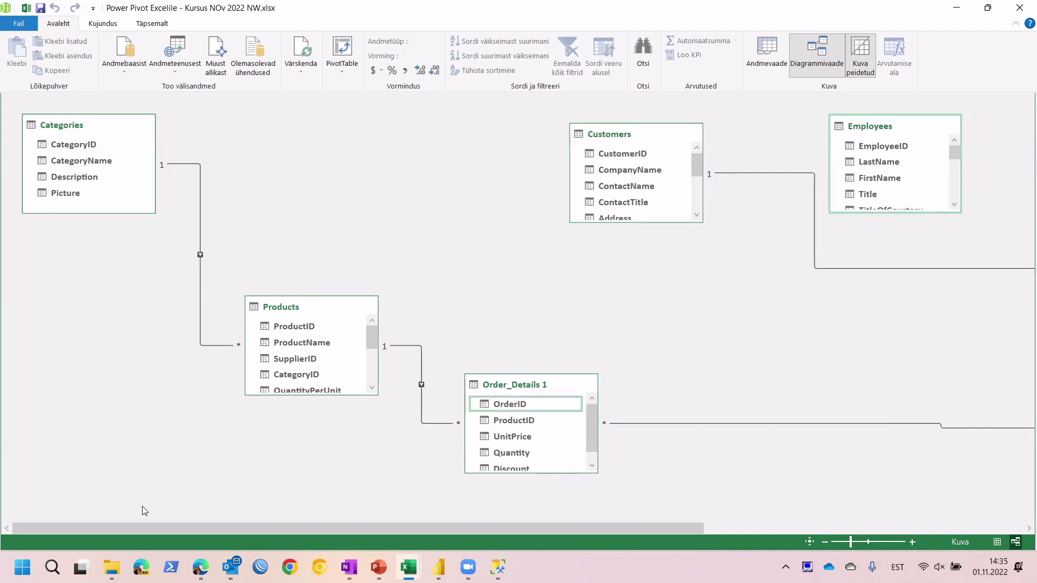
pyautogui.moveTo(117, 527); pyautogui.dragTo(397, 518)
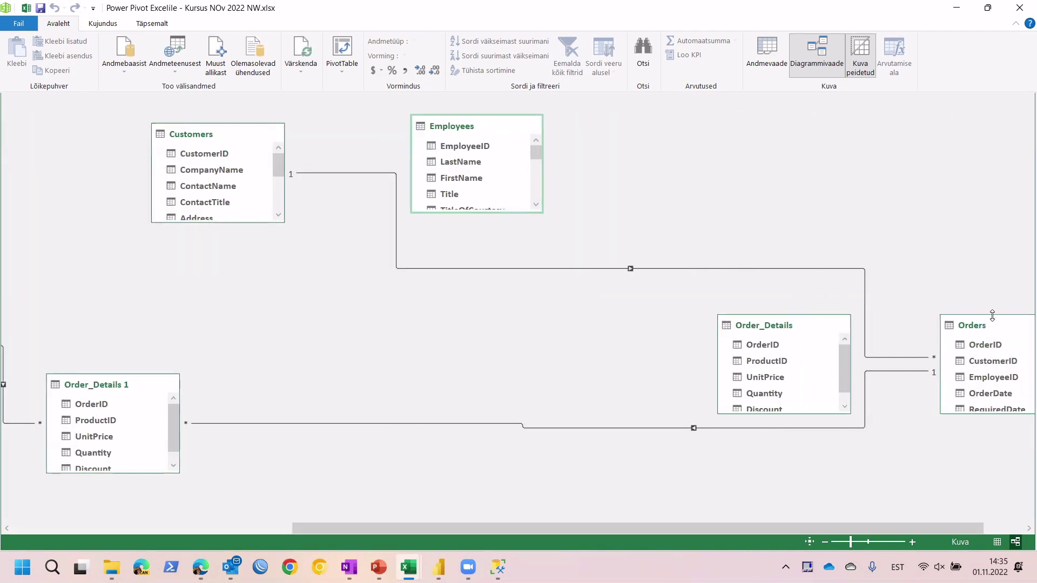
pyautogui.moveTo(1017, 329); pyautogui.dragTo(424, 334)
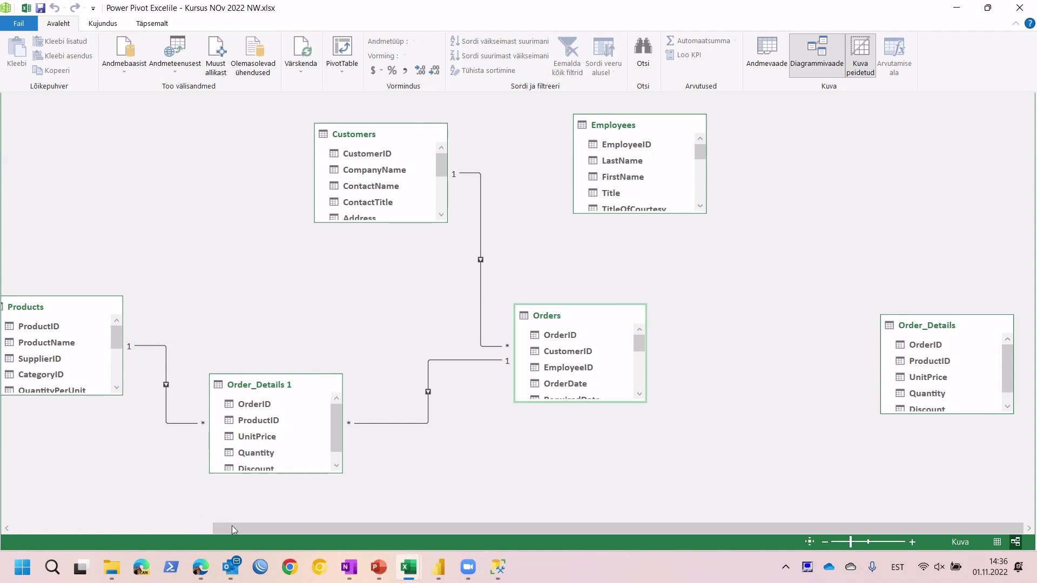
pyautogui.click(178, 528)
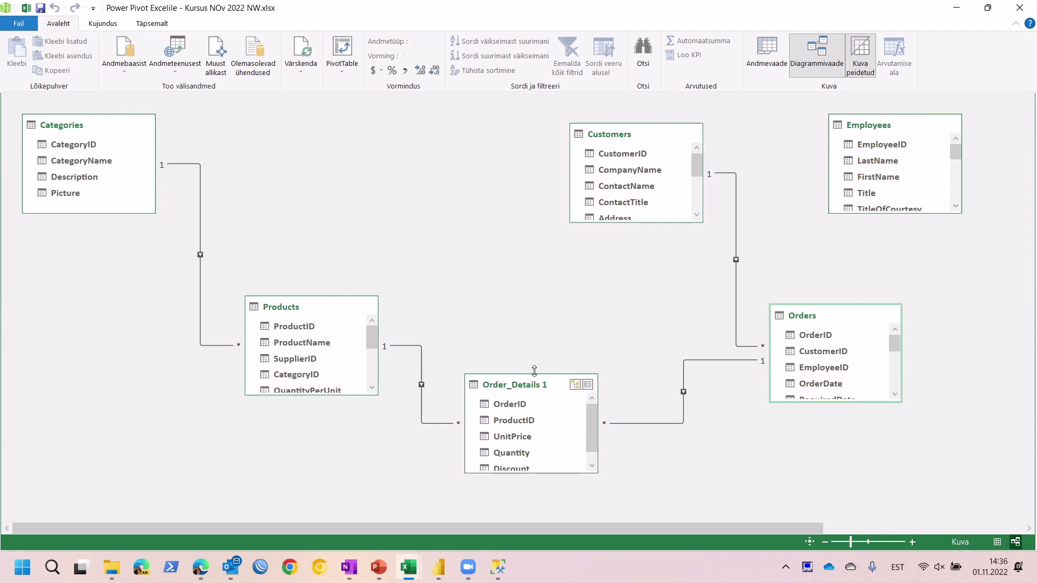
# Step: Back in the workbook, replace Country in the PivotTable rows with the LastName field from the Employees table
pyautogui.hotkey('alt', 'Tab')
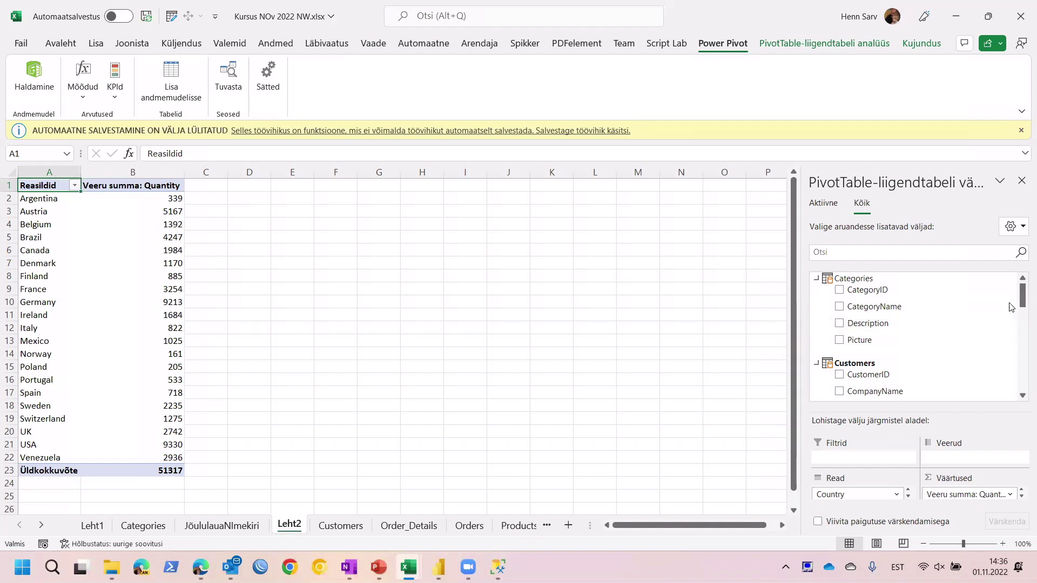
pyautogui.moveTo(1025, 295); pyautogui.dragTo(1008, 258)
pyautogui.moveTo(1020, 309); pyautogui.dragTo(1021, 339)
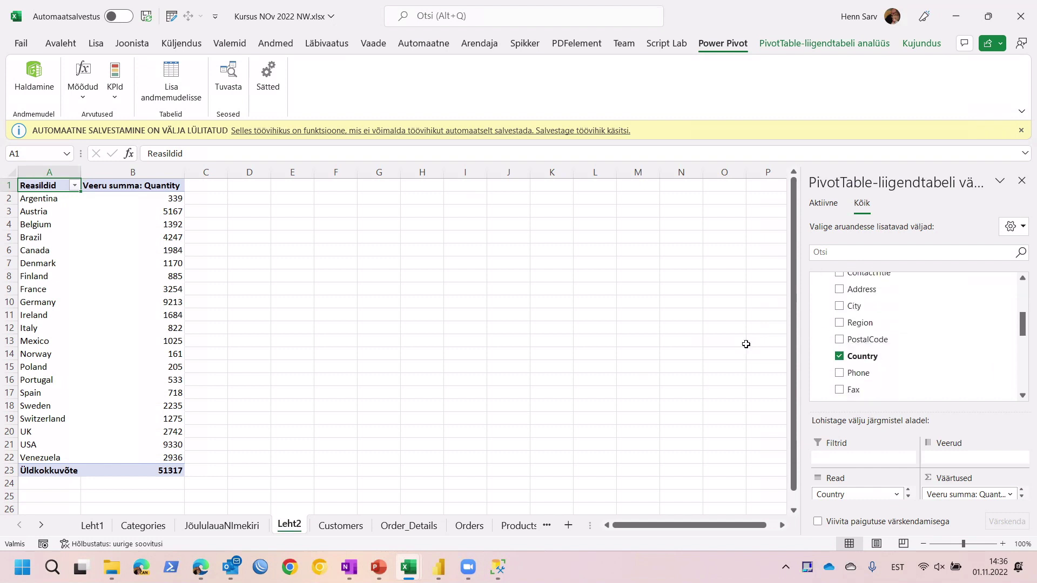
pyautogui.click(839, 356)
pyautogui.moveTo(1032, 325); pyautogui.dragTo(1030, 381)
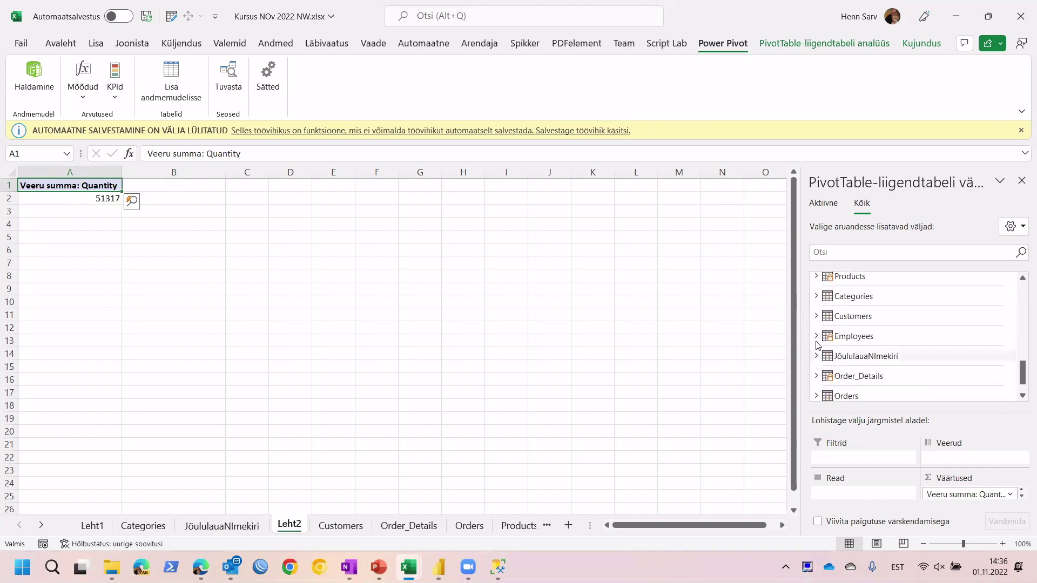
pyautogui.click(816, 337)
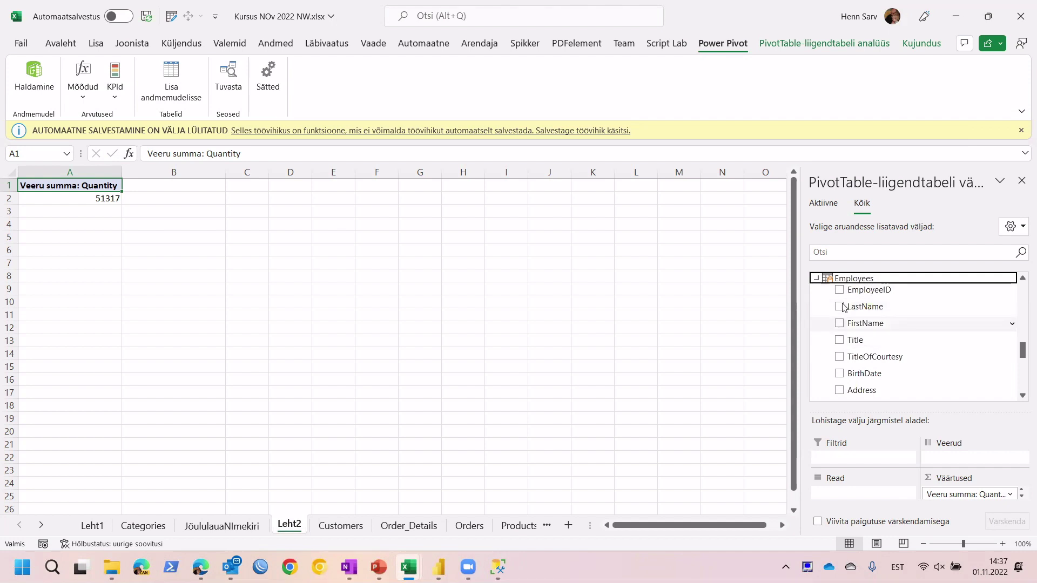
pyautogui.click(839, 307)
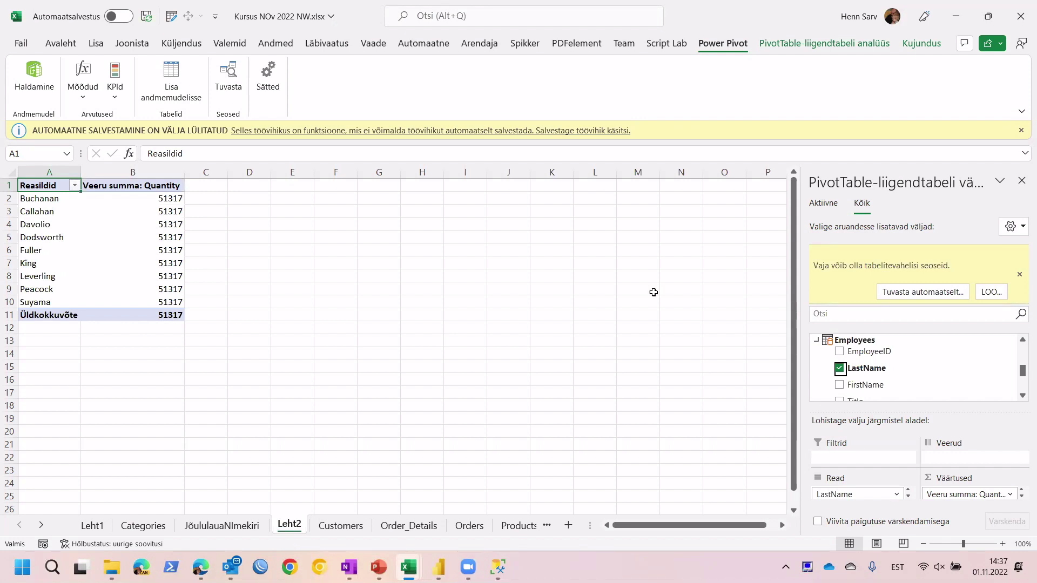
# Step: Automatically detect the relationships needed by the employee PivotTable, and view the updated model diagram in Power Pivot
pyautogui.click(931, 291)
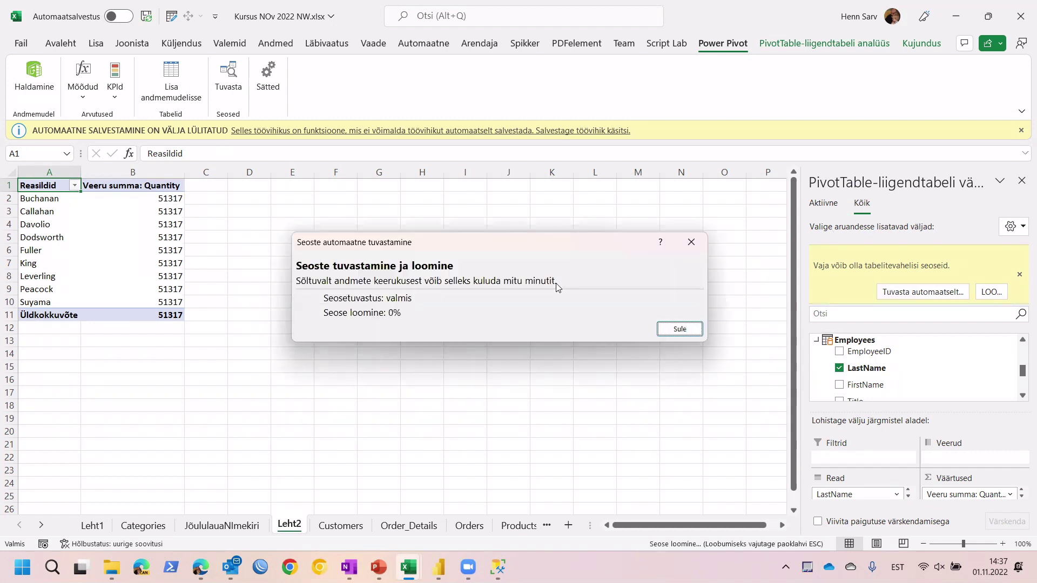
pyautogui.click(679, 329)
pyautogui.hotkey('alt', 'Tab')
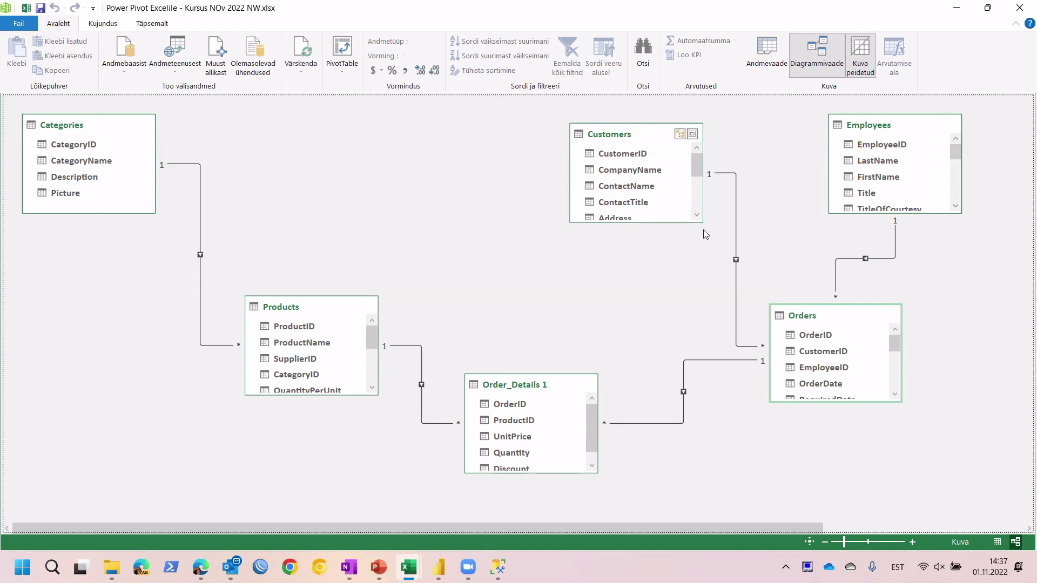
# Step: Permanently delete the relationship between the Customers and Orders tables from the data model
pyautogui.click(736, 227)
pyautogui.press('Delete')
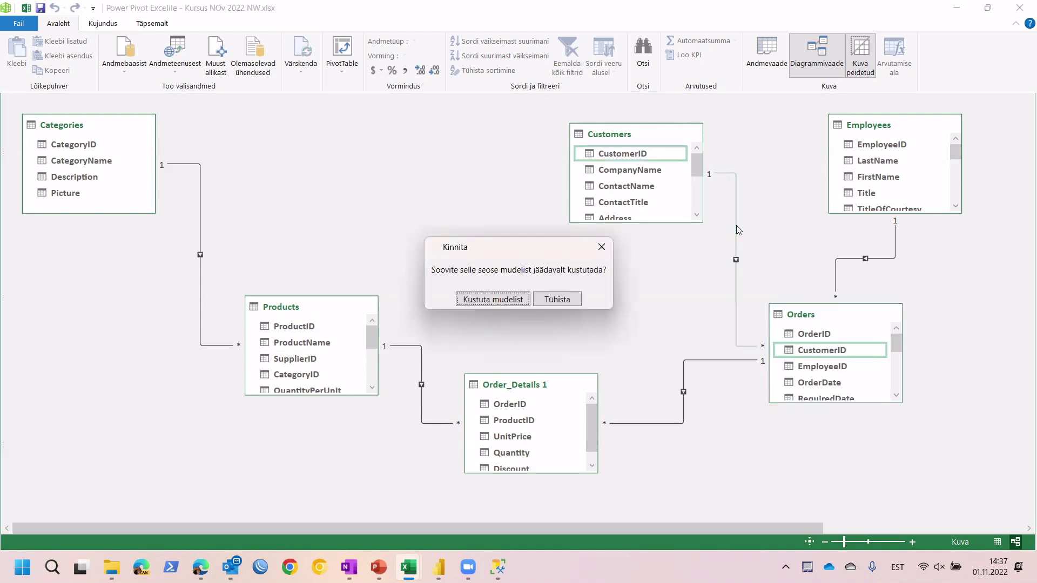
pyautogui.click(493, 298)
# Step: Create a relationship from CustomerID in Customers to CustomerID in Orders, and circle the direction arrow on its line
pyautogui.click(626, 155)
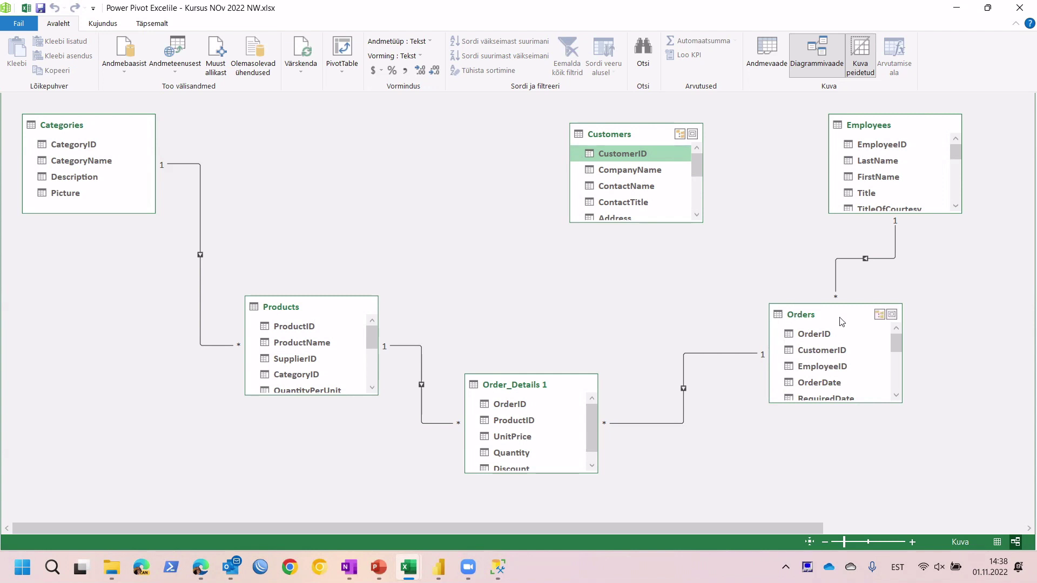
pyautogui.click(824, 349)
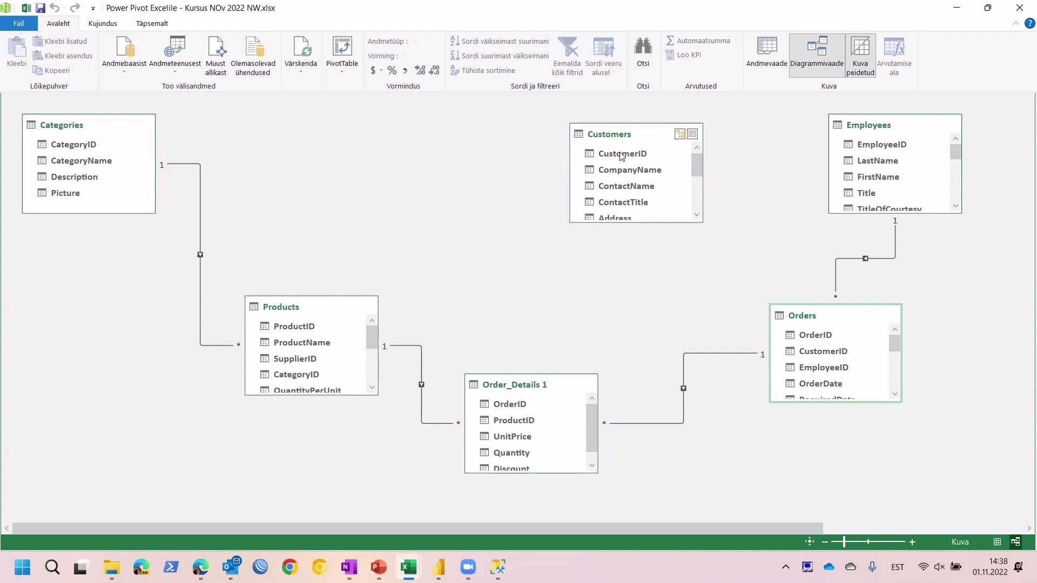
pyautogui.moveTo(623, 156); pyautogui.dragTo(805, 348)
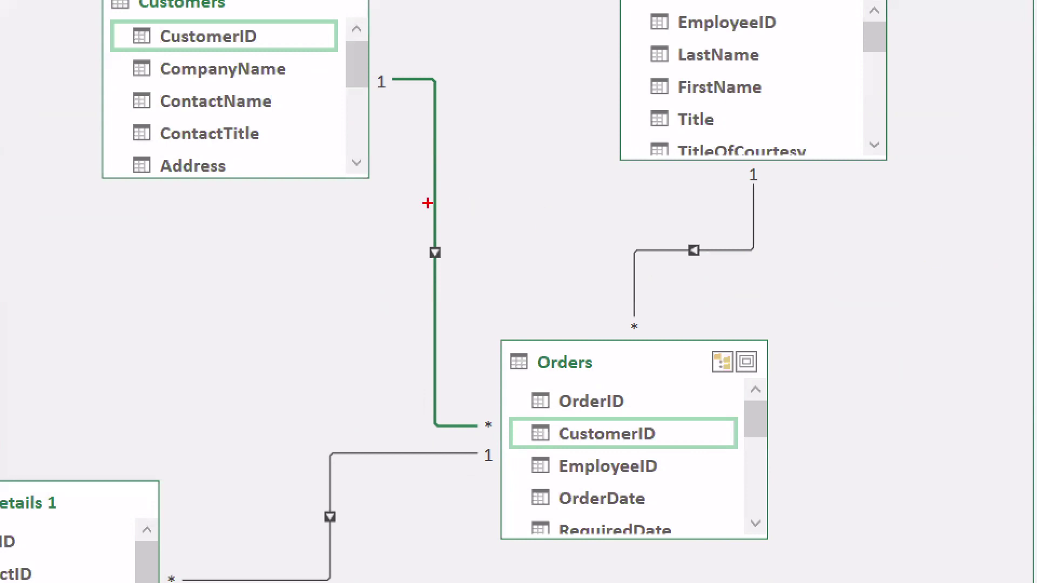
pyautogui.moveTo(443, 213)
pyautogui.mouseDown()
pyautogui.moveTo(392, 231)
pyautogui.moveTo(443, 298)
pyautogui.moveTo(462, 227)
pyautogui.moveTo(425, 215)
pyautogui.mouseUp()
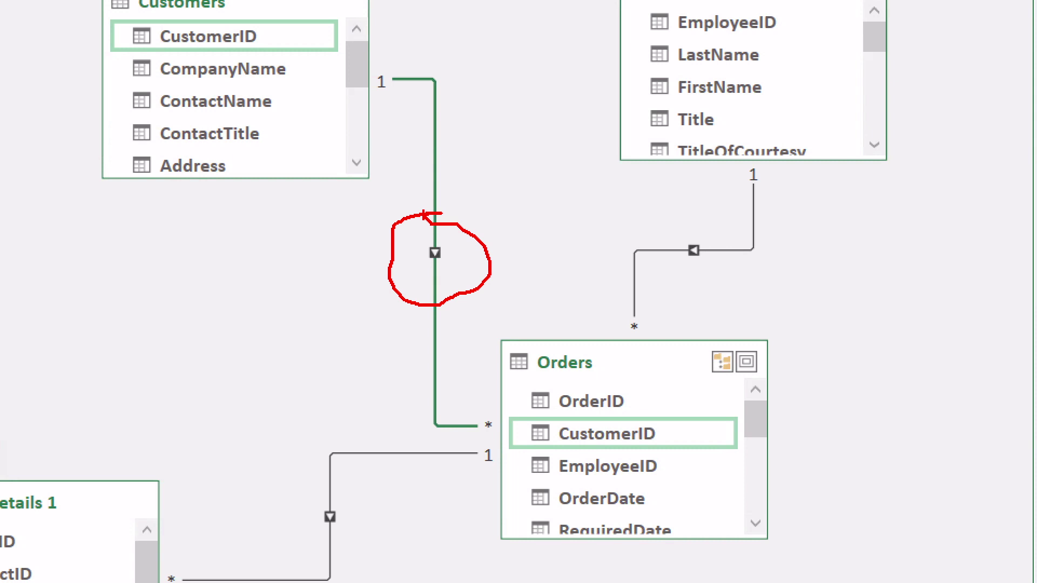